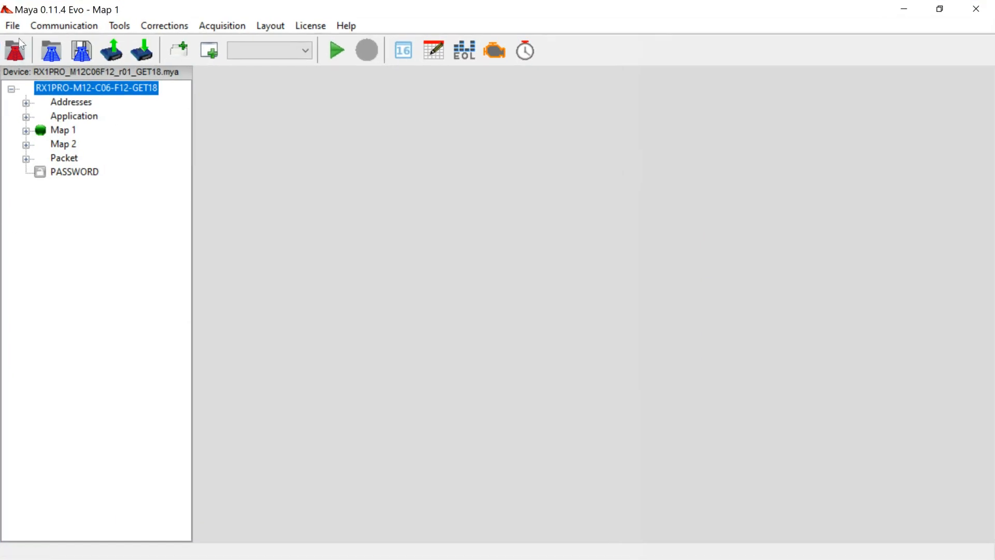
{"action": "left_click", "coordinate": [13, 26]}
{"action": "left_click", "coordinate": [36, 165]}
{"action": "left_click", "coordinate": [521, 302]}
{"action": "left_click", "coordinate": [128, 27]}
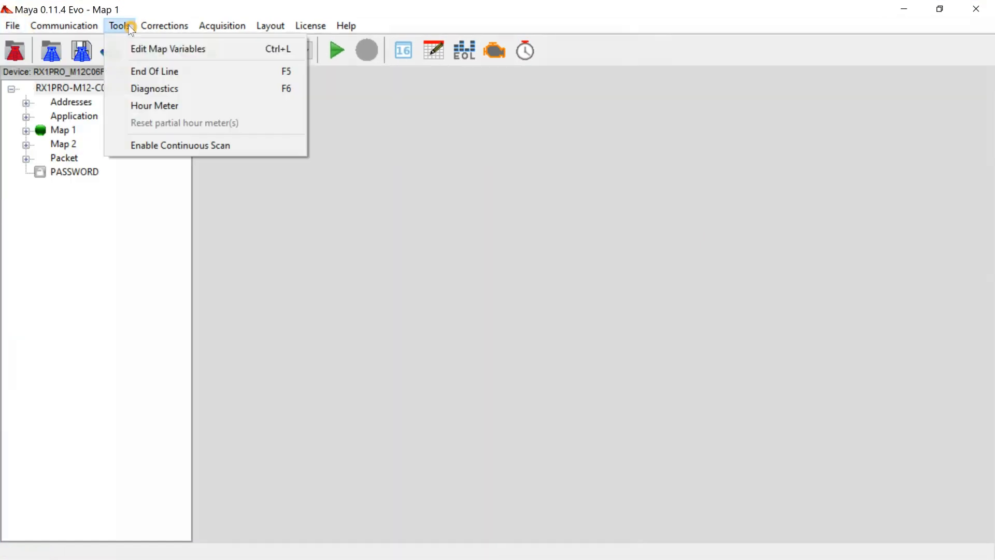
{"action": "left_click", "coordinate": [147, 75]}
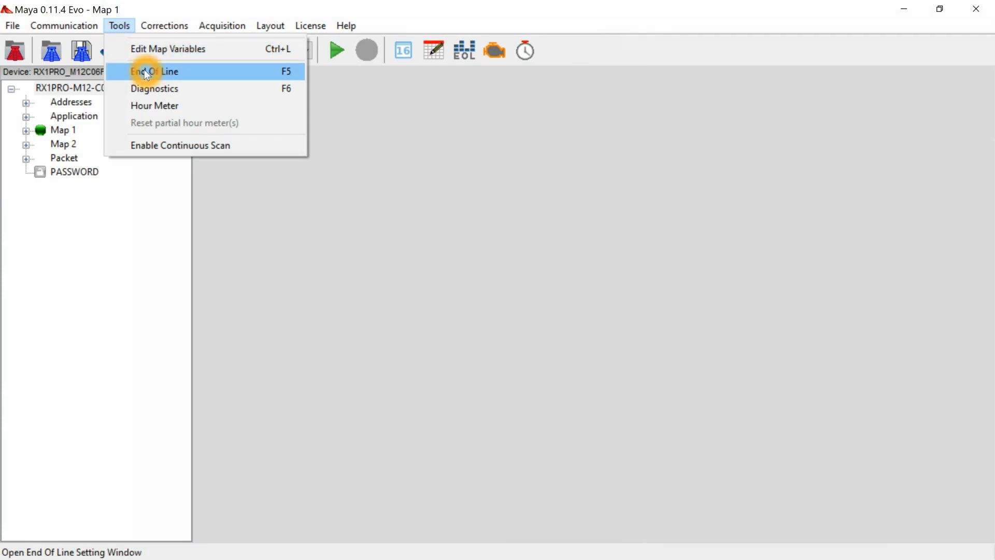
{"action": "left_click", "coordinate": [474, 177]}
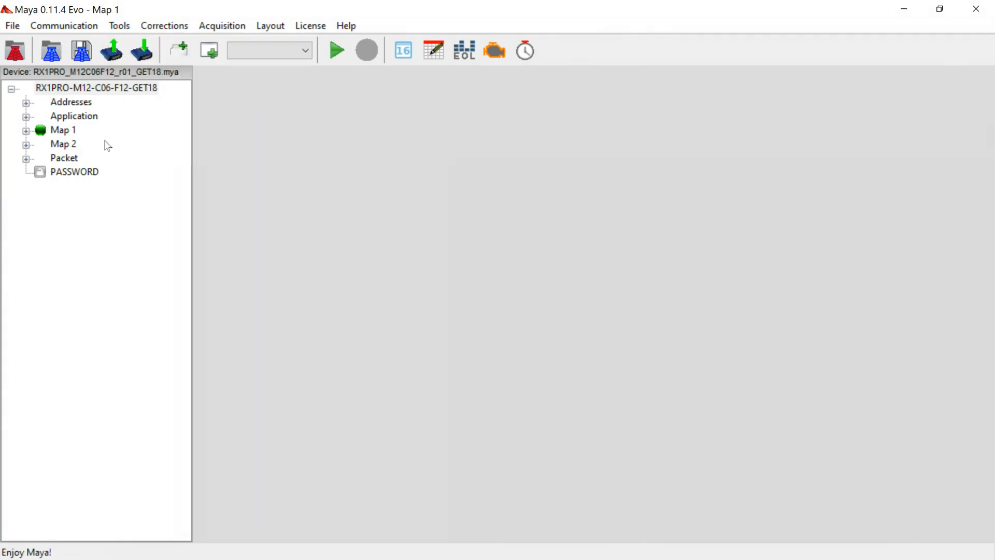
{"action": "left_click", "coordinate": [59, 131]}
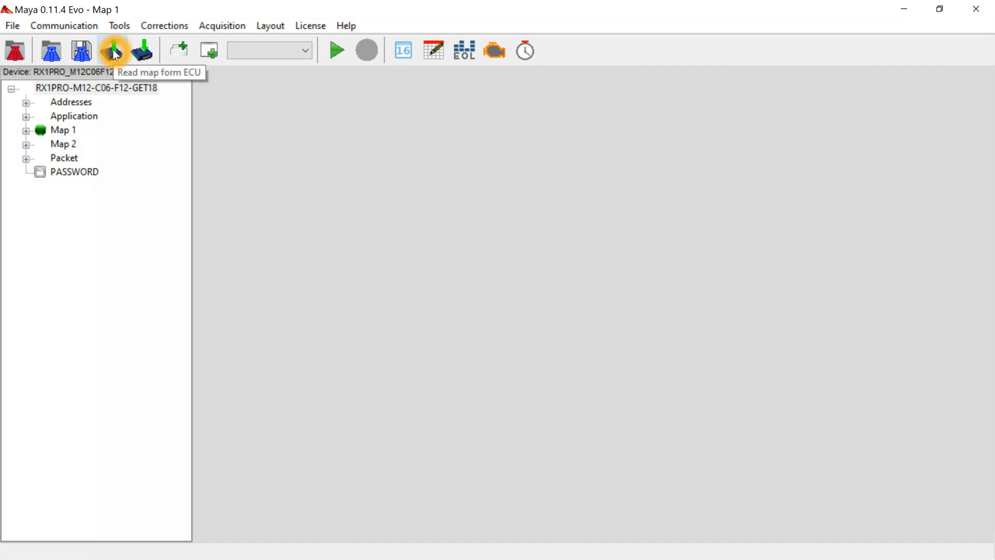
- Read the application and map data from the ECU, and expand Map 1 and Map 2 in the device tree
{"action": "left_click", "coordinate": [73, 26]}
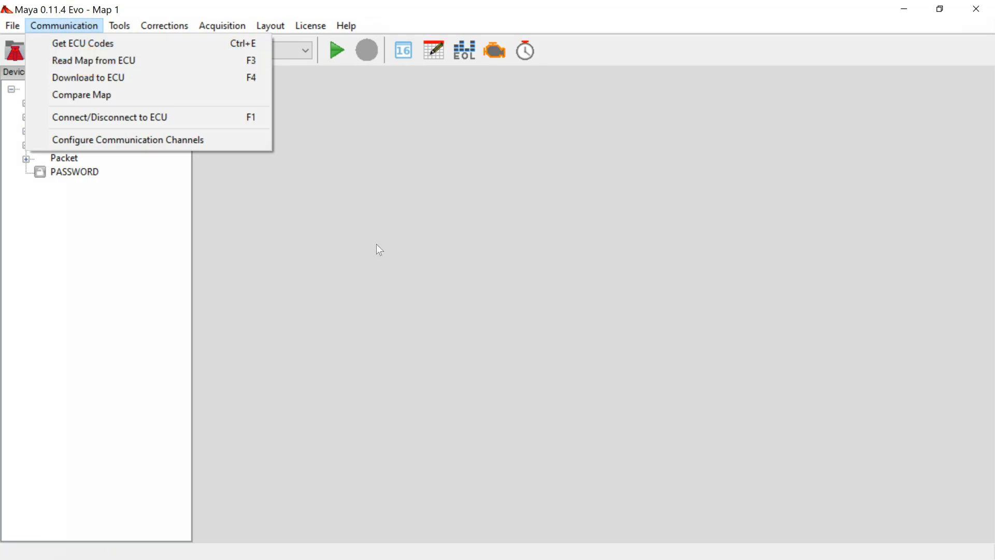
{"action": "left_click", "coordinate": [405, 282]}
{"action": "left_click", "coordinate": [113, 54]}
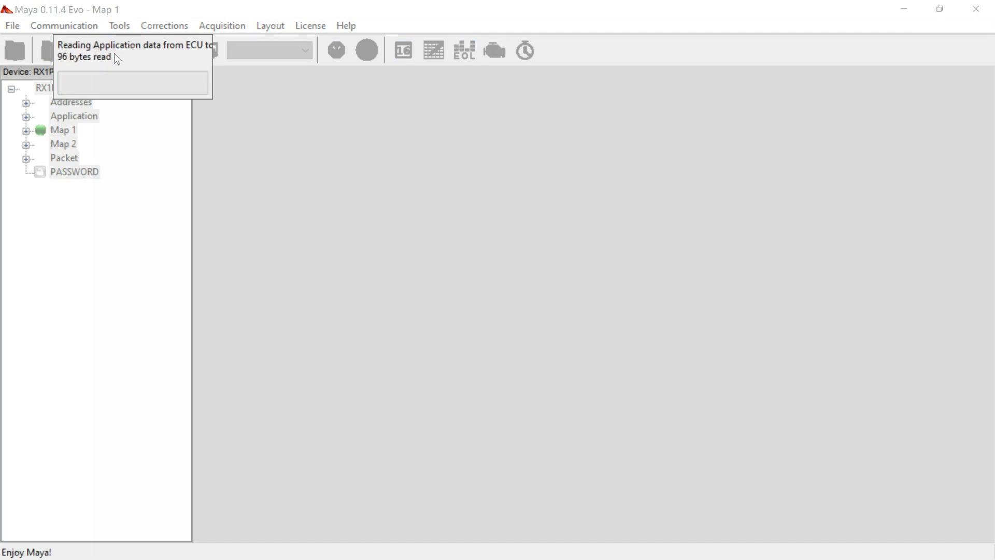
{"action": "left_click", "coordinate": [123, 217]}
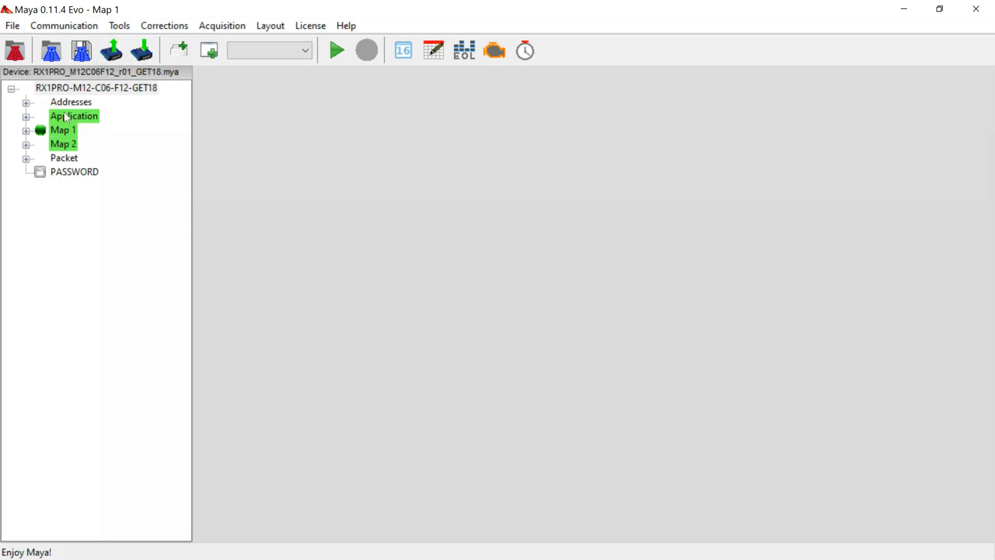
{"action": "left_click", "coordinate": [25, 131]}
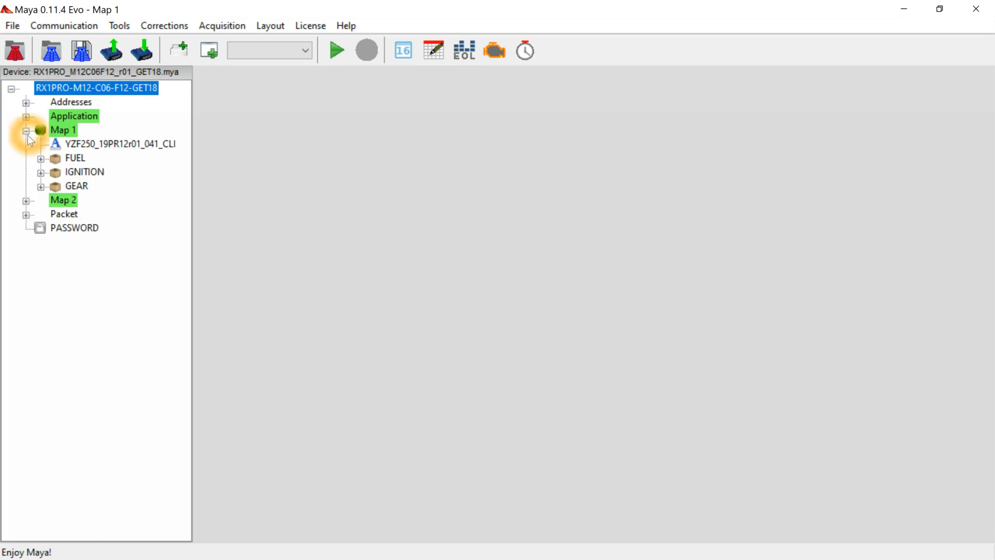
{"action": "left_click", "coordinate": [26, 201]}
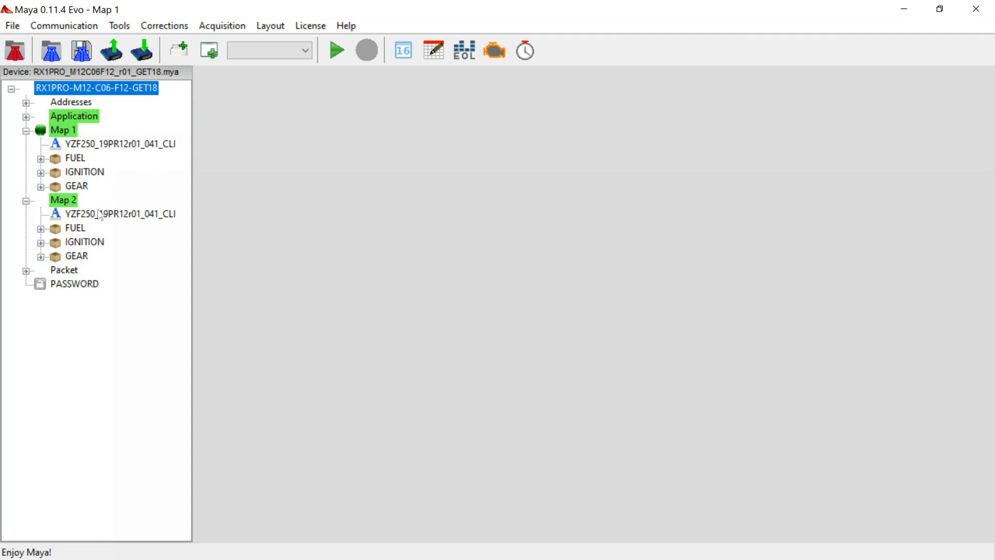
- Open the preferences and examine the User Data folder location in the folder chooser without selecting another folder
{"action": "left_click", "coordinate": [12, 27]}
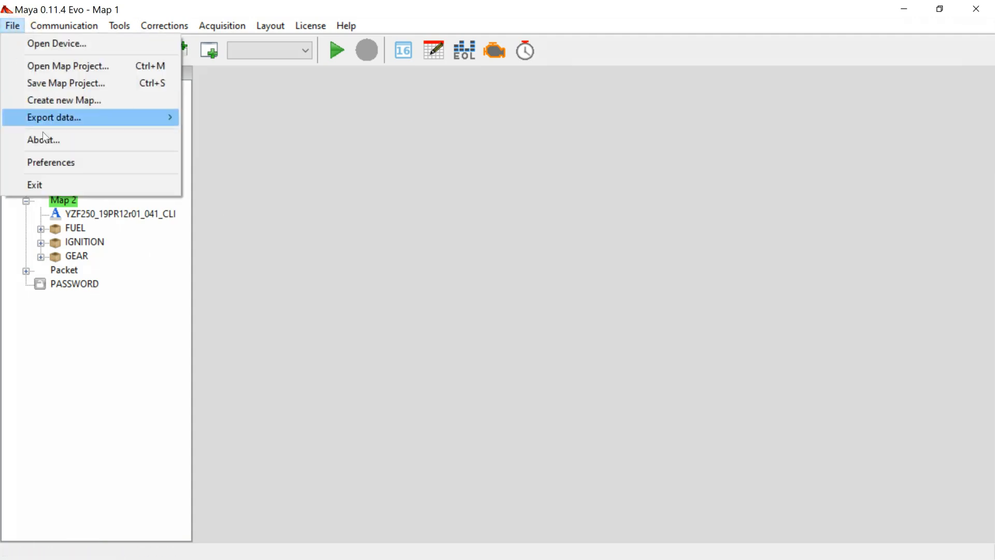
{"action": "left_click", "coordinate": [51, 162]}
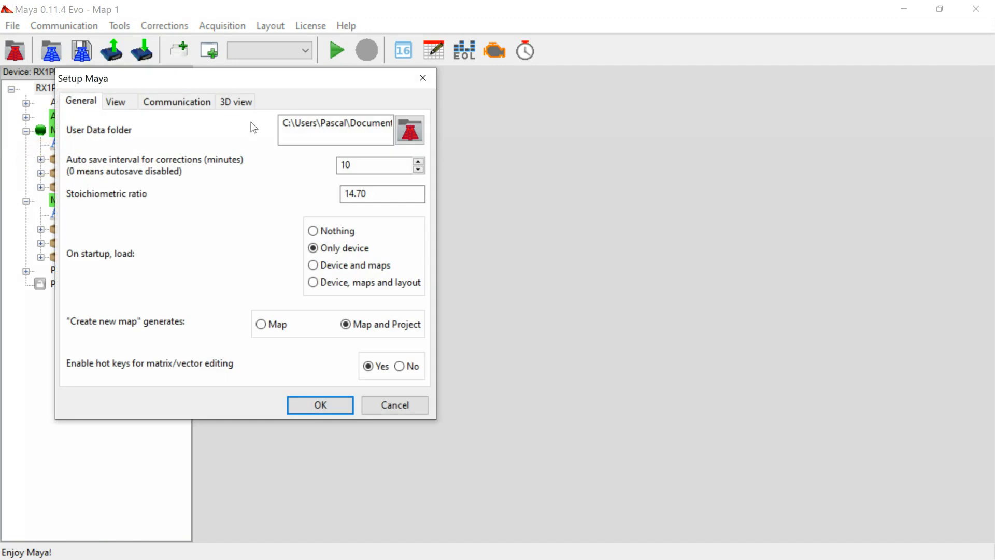
{"action": "left_click", "coordinate": [411, 133]}
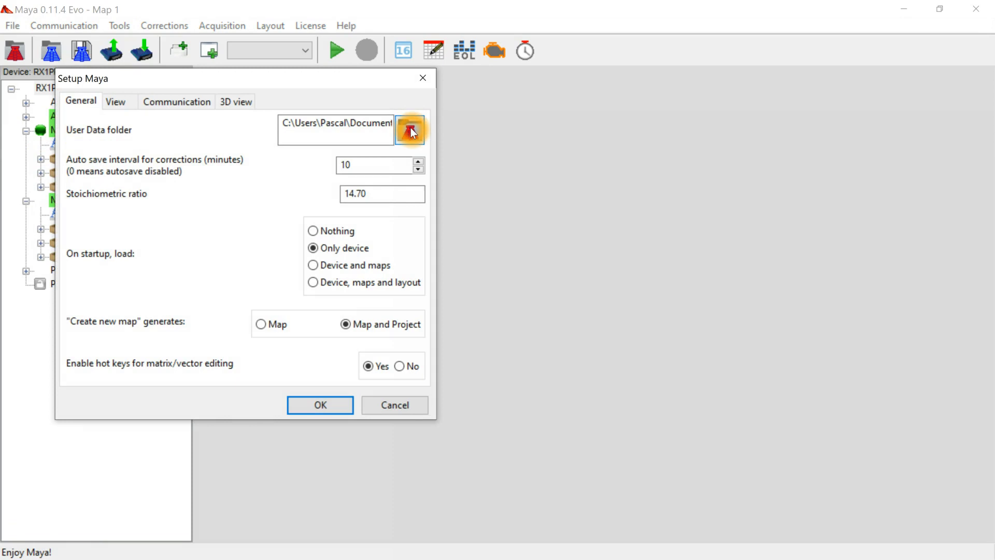
{"action": "left_click", "coordinate": [411, 131]}
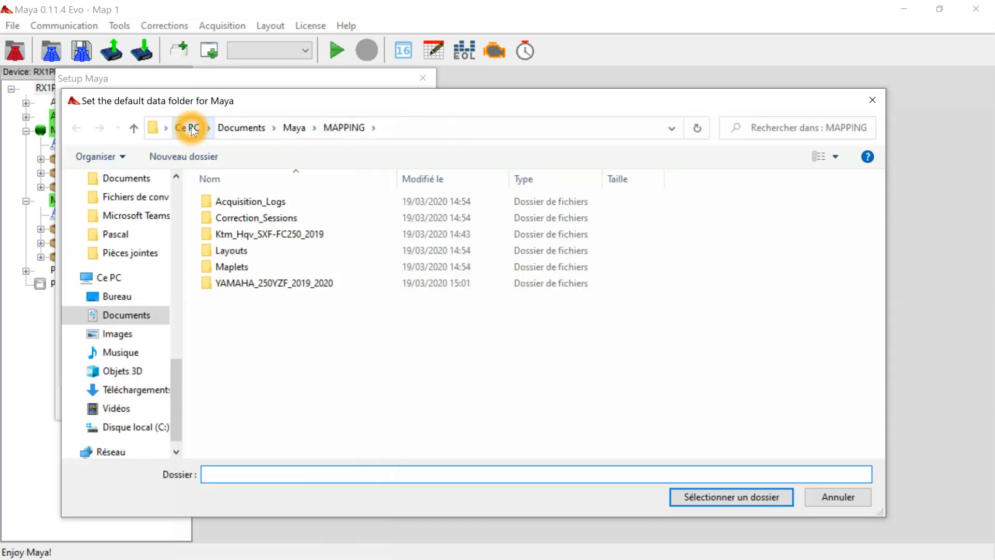
{"action": "left_click", "coordinate": [328, 127]}
{"action": "left_click", "coordinate": [126, 319]}
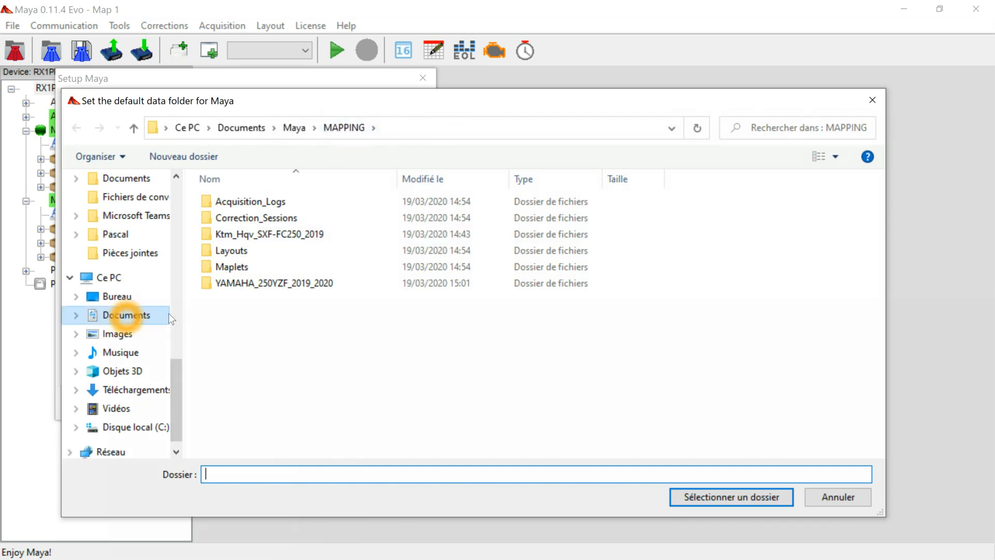
{"action": "left_click", "coordinate": [293, 284]}
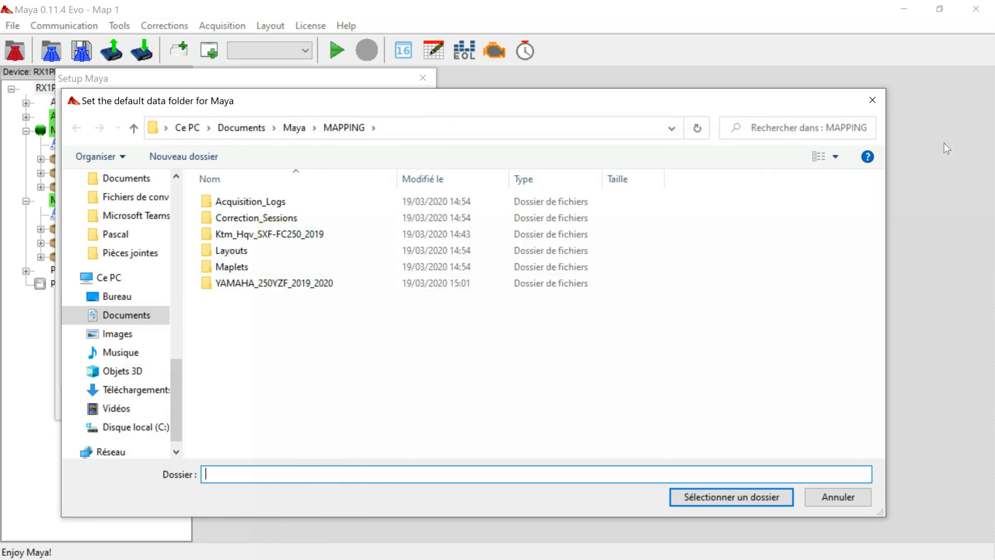
{"action": "left_click", "coordinate": [872, 100]}
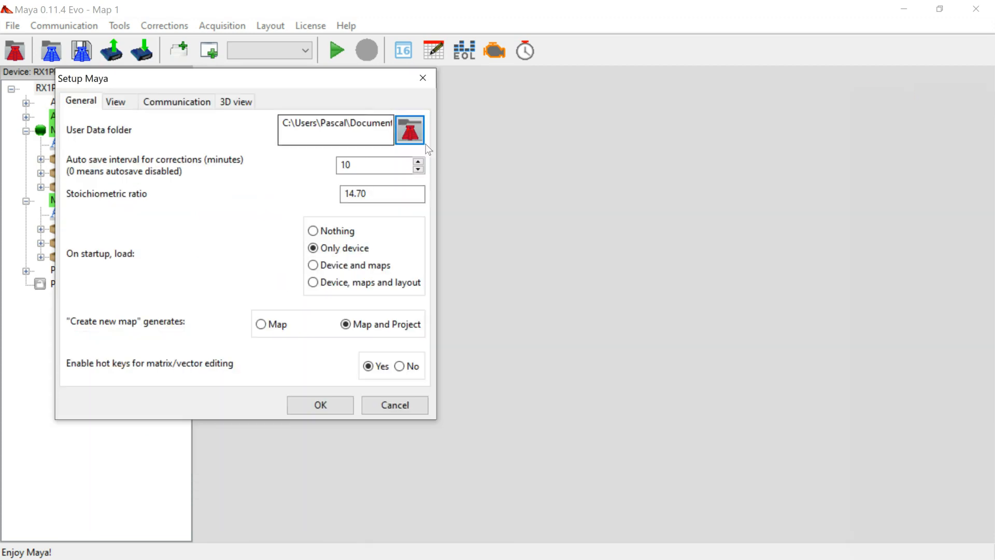
{"action": "left_click", "coordinate": [410, 136]}
{"action": "left_click", "coordinate": [410, 132]}
{"action": "left_click", "coordinate": [410, 132]}
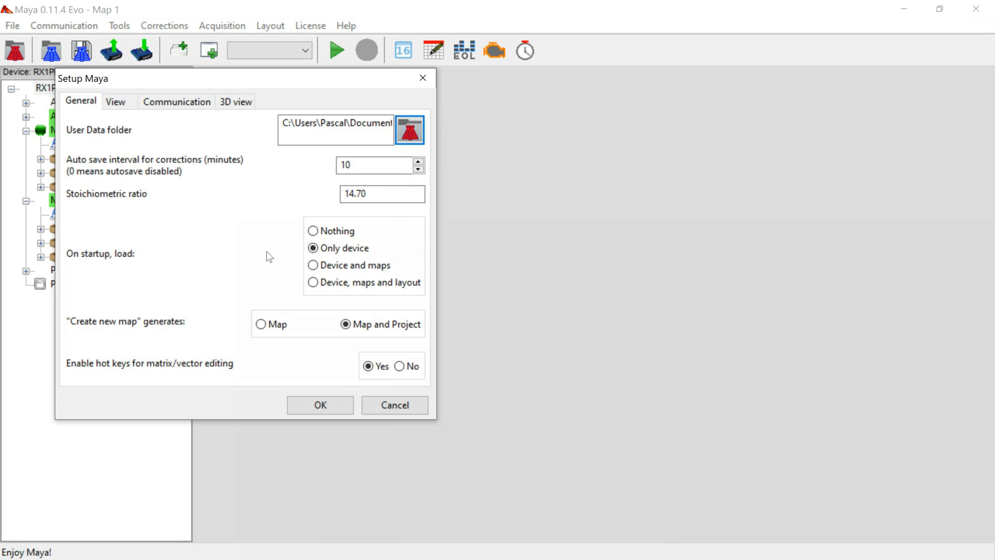
- Move the setup dialog clear of the device tree and choose to load only the device on startup
{"action": "left_click_drag", "start_coordinate": [301, 82], "coordinate": [568, 83]}
{"action": "left_click", "coordinate": [588, 252]}
{"action": "left_click", "coordinate": [82, 88]}
{"action": "left_click", "coordinate": [75, 91]}
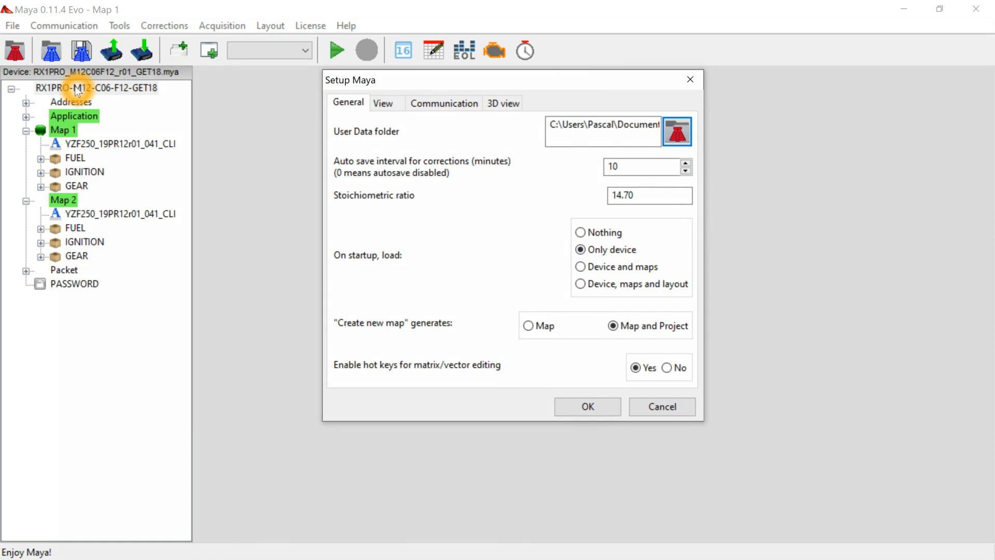
{"action": "left_click", "coordinate": [77, 88]}
{"action": "left_click", "coordinate": [581, 250]}
{"action": "left_click", "coordinate": [583, 250]}
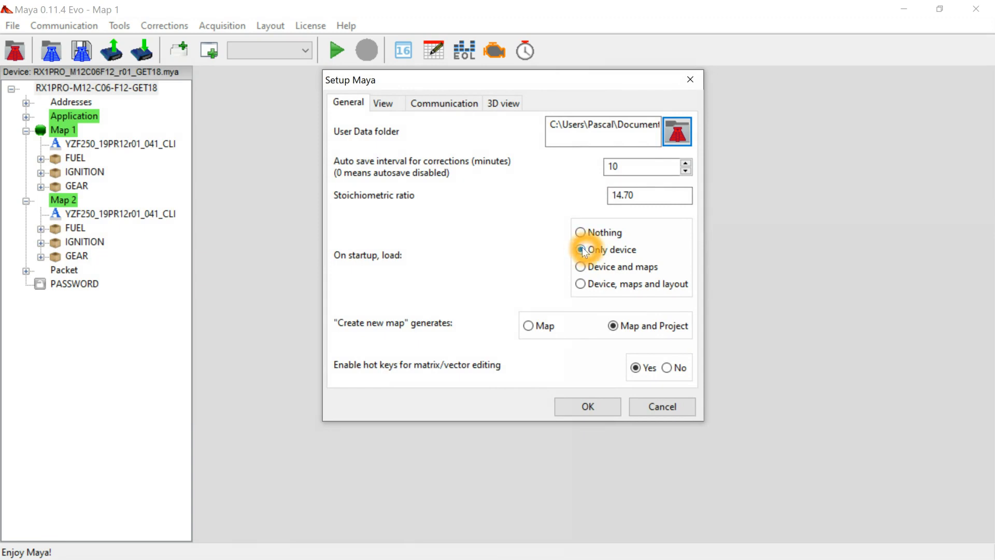
{"action": "left_click", "coordinate": [579, 251]}
{"action": "left_click", "coordinate": [378, 308]}
{"action": "left_click", "coordinate": [487, 340]}
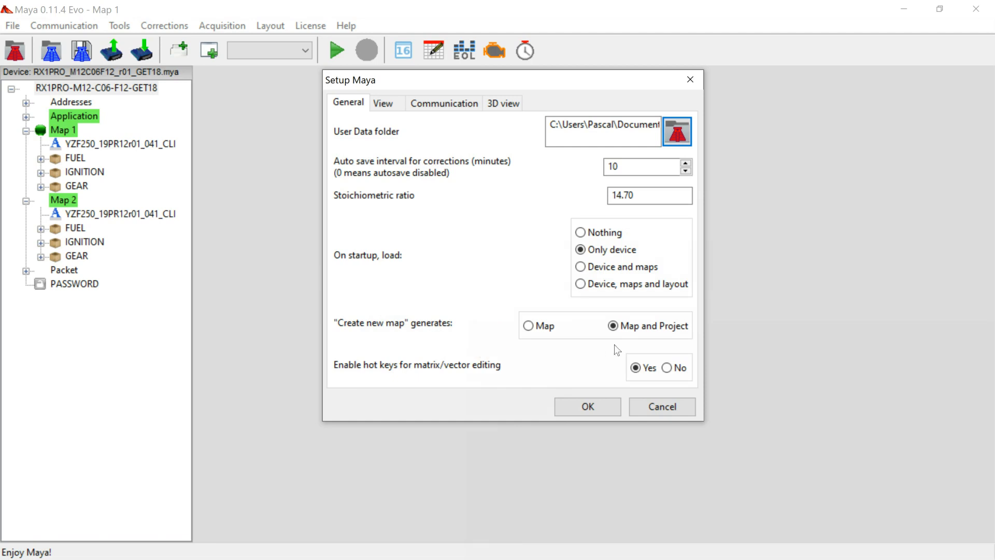
- Make new map creation generate Map and Project, and enable hot keys for matrix/vector editing
{"action": "left_click", "coordinate": [613, 328]}
{"action": "left_click", "coordinate": [616, 327]}
{"action": "left_click", "coordinate": [637, 369]}
{"action": "left_click", "coordinate": [667, 369]}
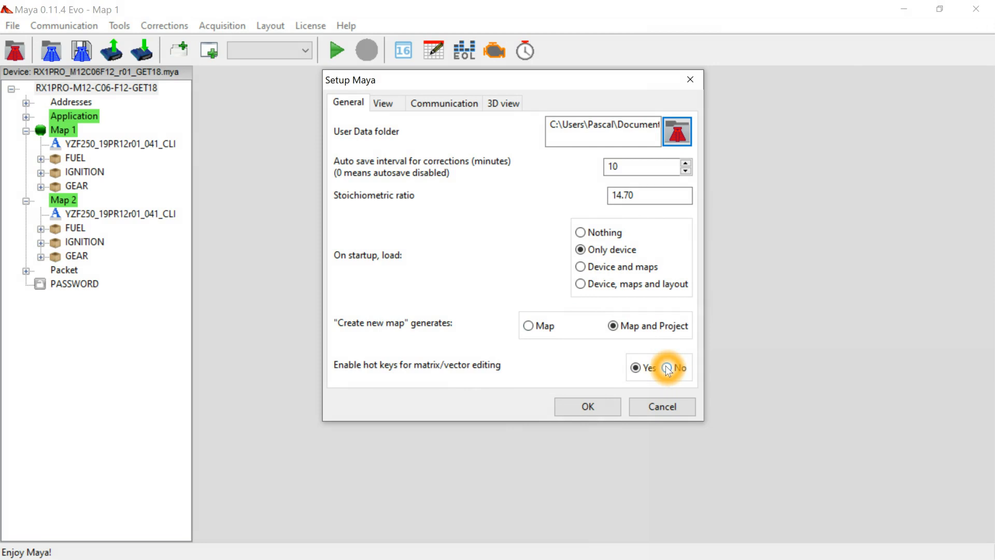
{"action": "left_click", "coordinate": [636, 369]}
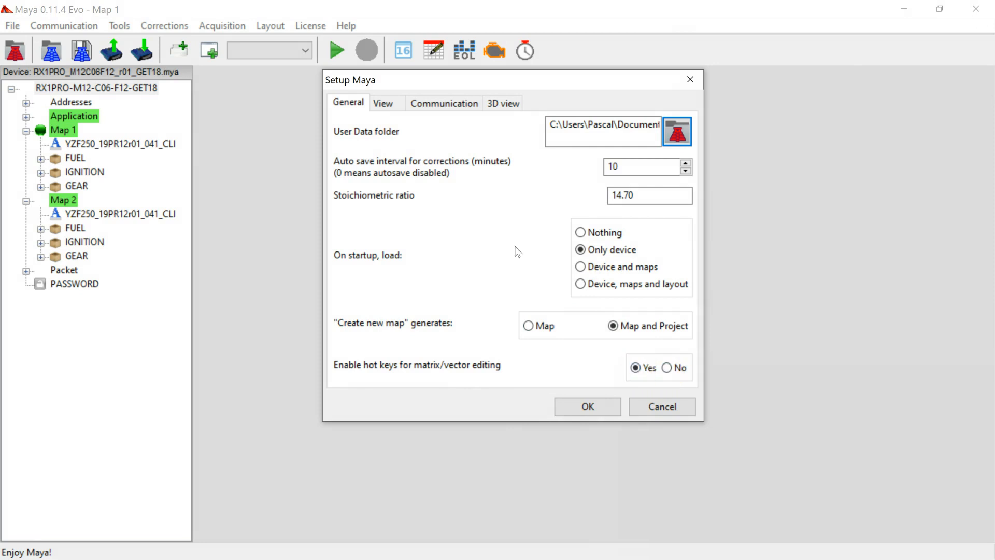
- Review the view and communication preferences, including the available serial COM ports, and accept the setup dialog
{"action": "left_click", "coordinate": [391, 102]}
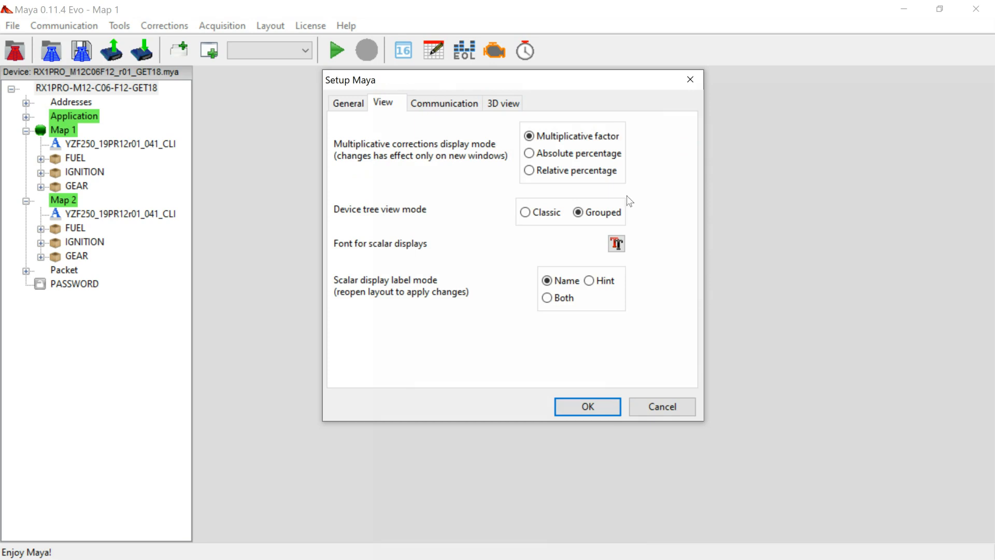
{"action": "left_click", "coordinate": [448, 103]}
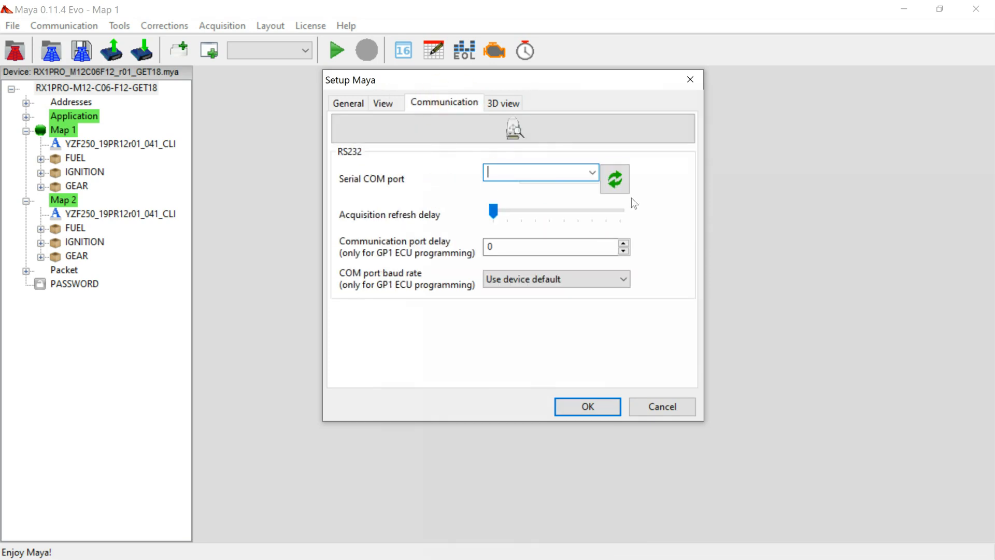
{"action": "left_click", "coordinate": [593, 173]}
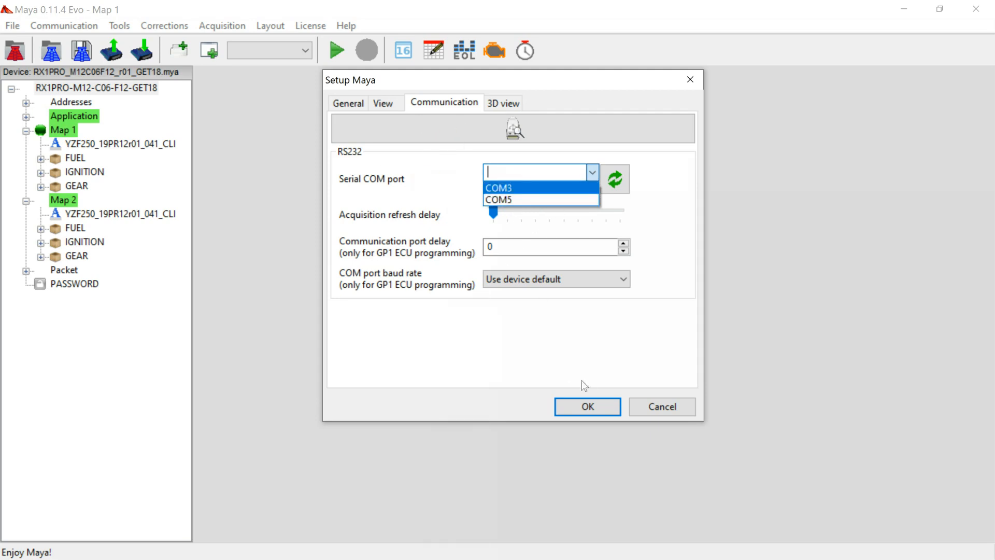
{"action": "left_click", "coordinate": [592, 407]}
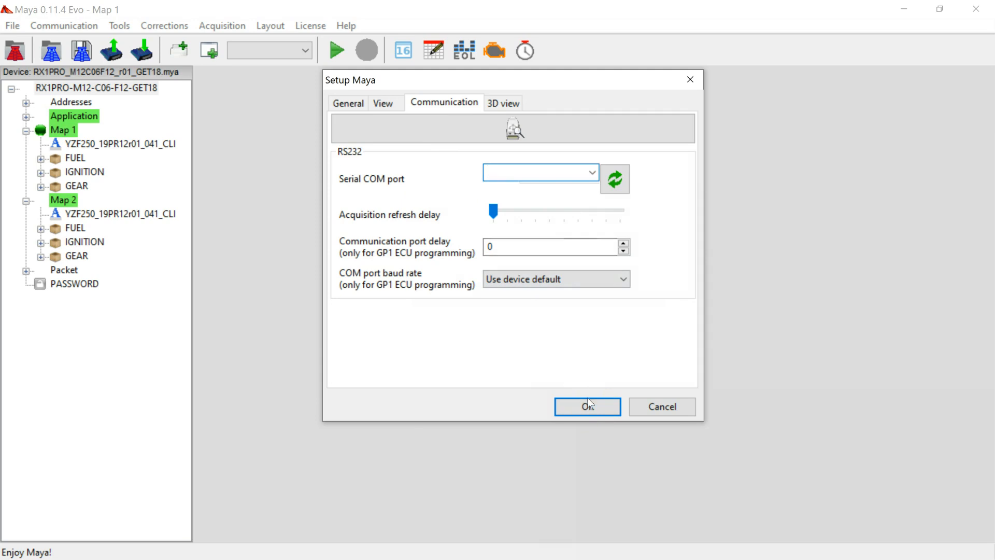
{"action": "left_click", "coordinate": [597, 409]}
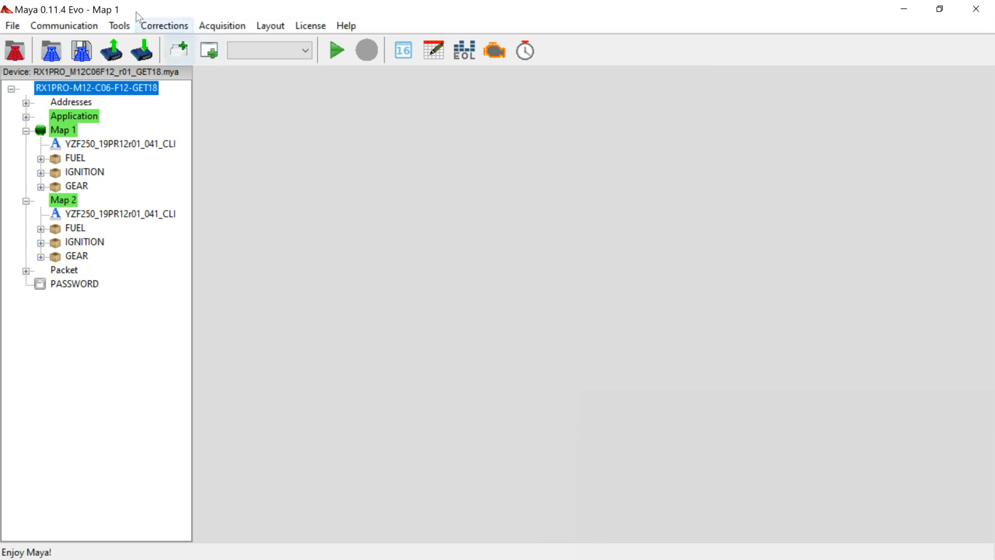
- Try to get the ECU codes from the device and close the ECU codes window
{"action": "left_click", "coordinate": [89, 26]}
{"action": "left_click", "coordinate": [89, 43]}
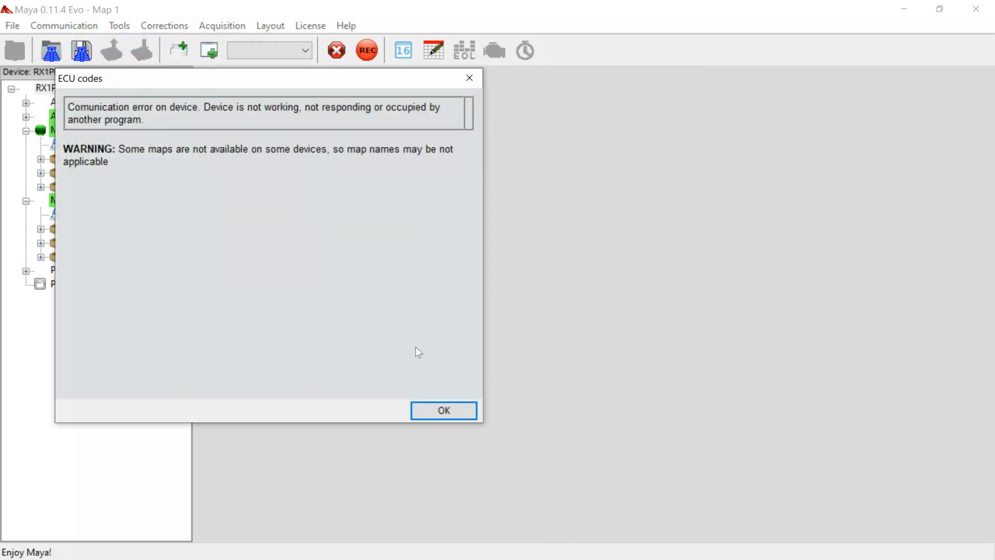
{"action": "left_click", "coordinate": [444, 410]}
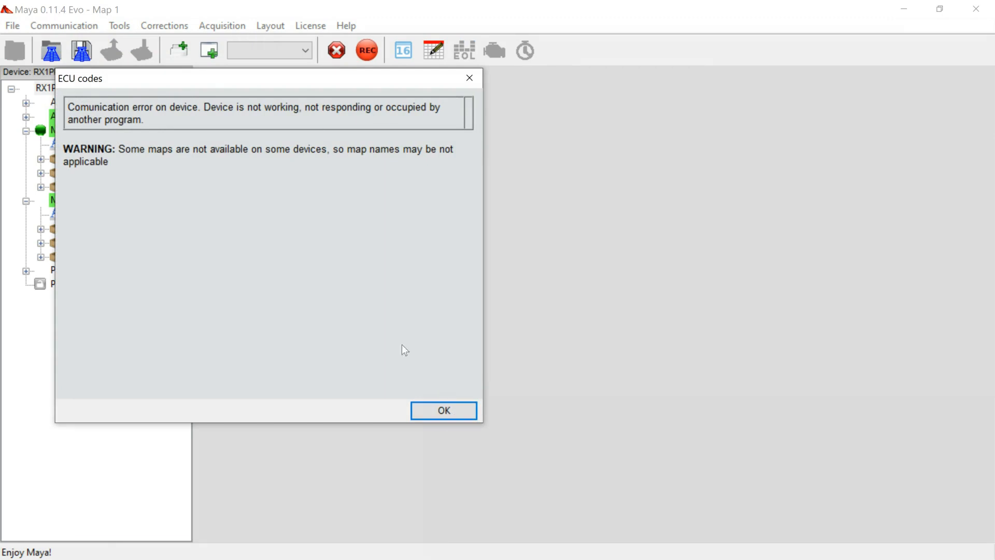
{"action": "left_click", "coordinate": [443, 410]}
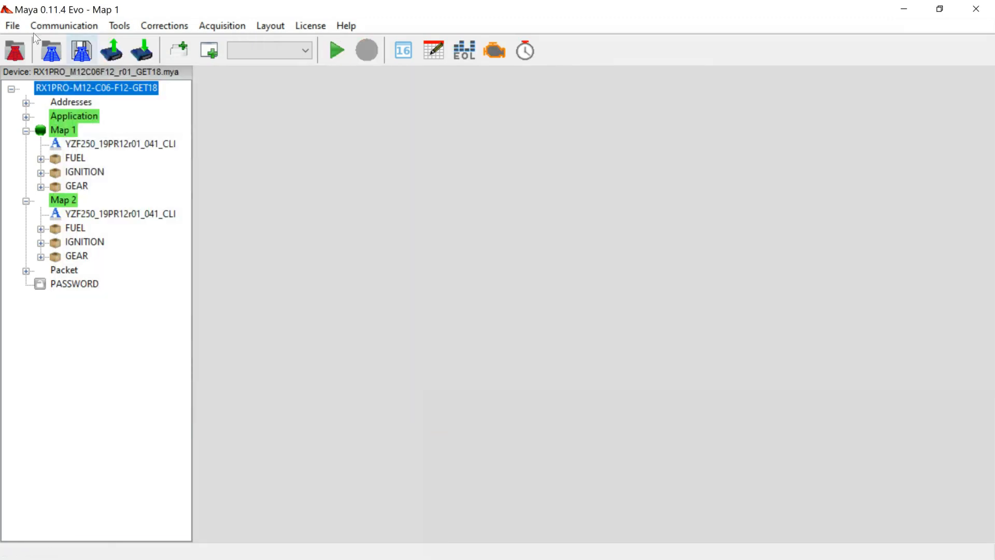
- Set the serial COM port to COM5 in the communication preferences and accept the setup
{"action": "left_click", "coordinate": [13, 25]}
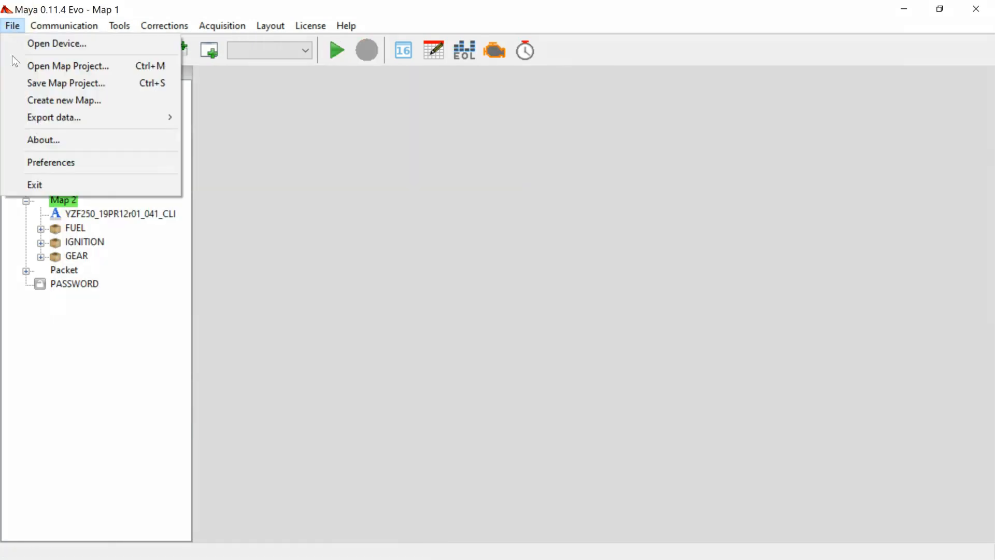
{"action": "left_click", "coordinate": [51, 164]}
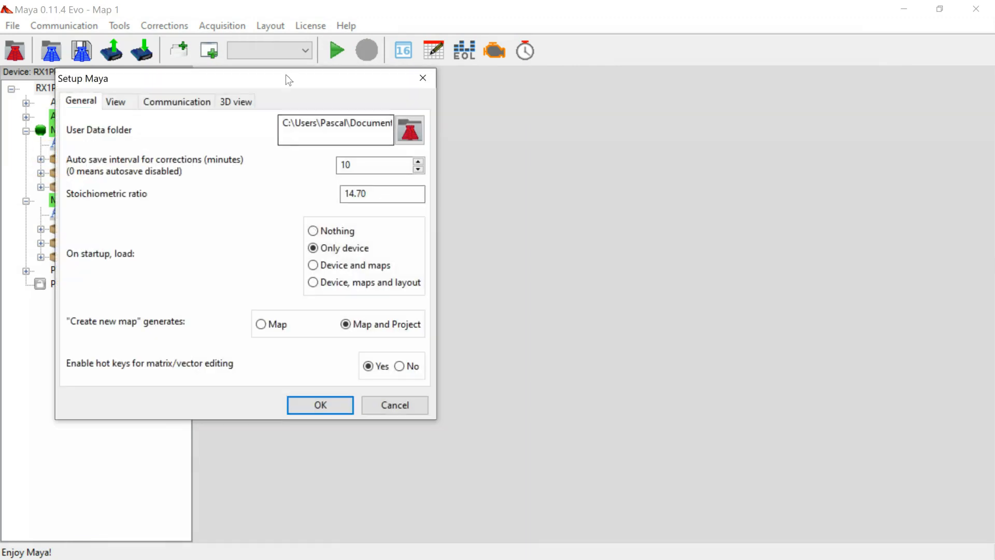
{"action": "left_click", "coordinate": [186, 104]}
{"action": "left_click", "coordinate": [326, 172]}
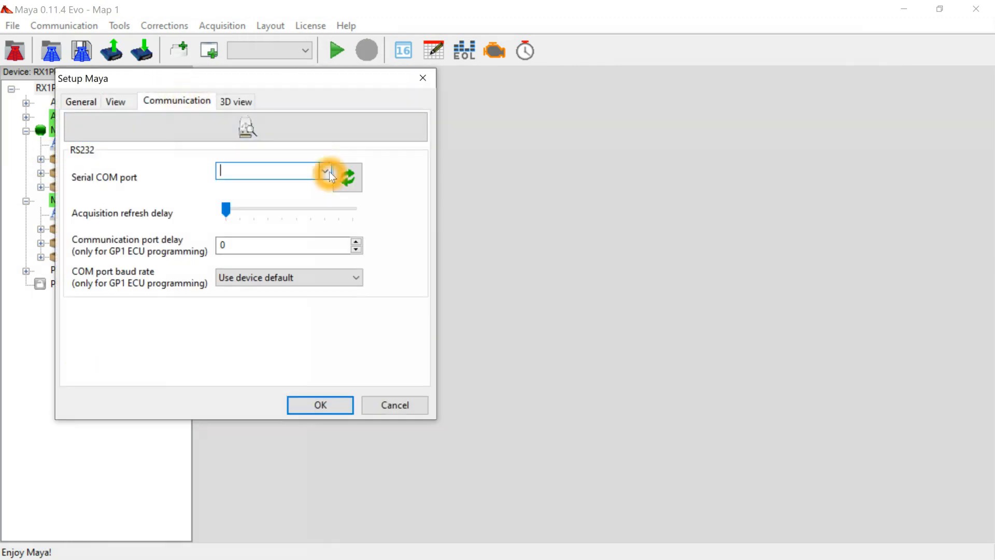
{"action": "left_click", "coordinate": [258, 199]}
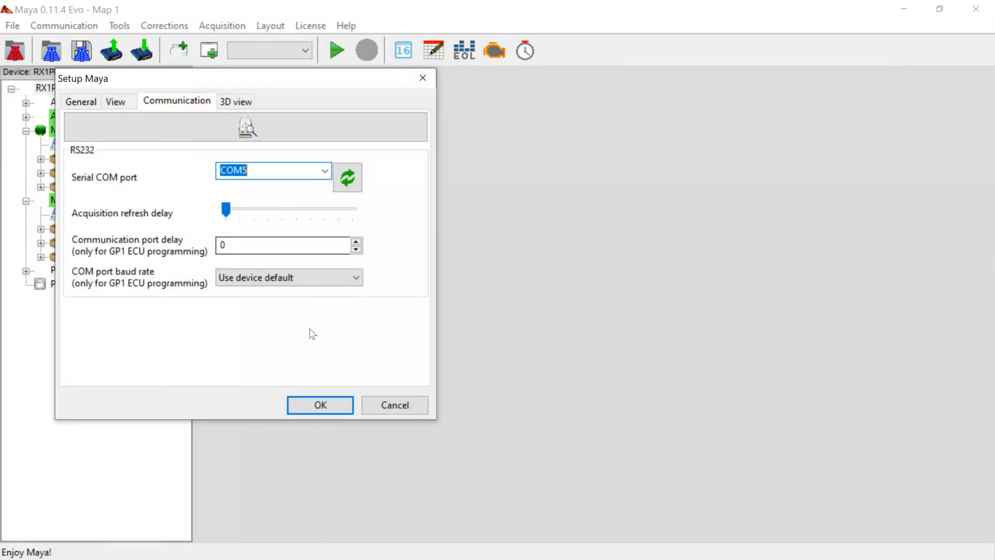
{"action": "left_click", "coordinate": [319, 404]}
- Get the ECU codes from the device, review them, and close the codes window
{"action": "left_click", "coordinate": [74, 27]}
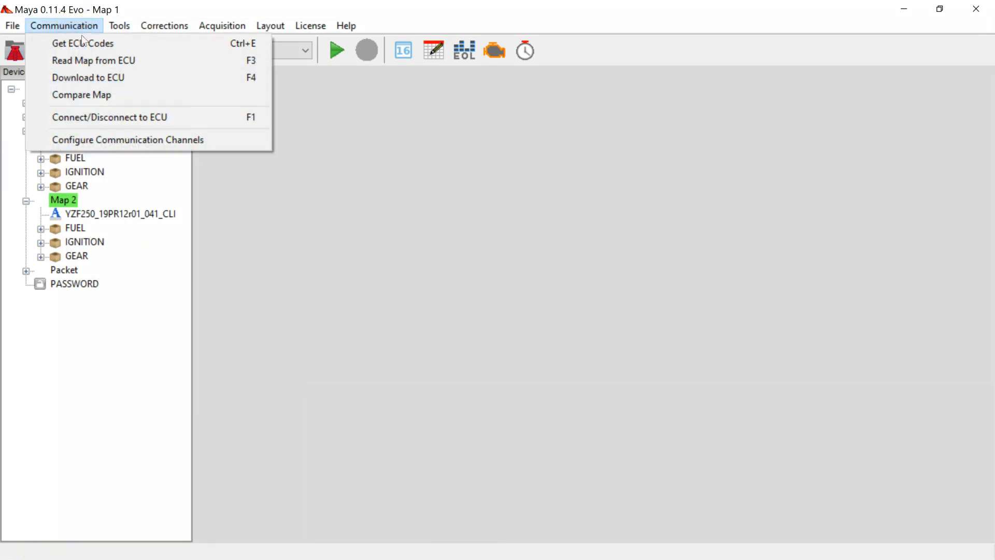
{"action": "left_click", "coordinate": [81, 43]}
{"action": "left_click", "coordinate": [438, 93]}
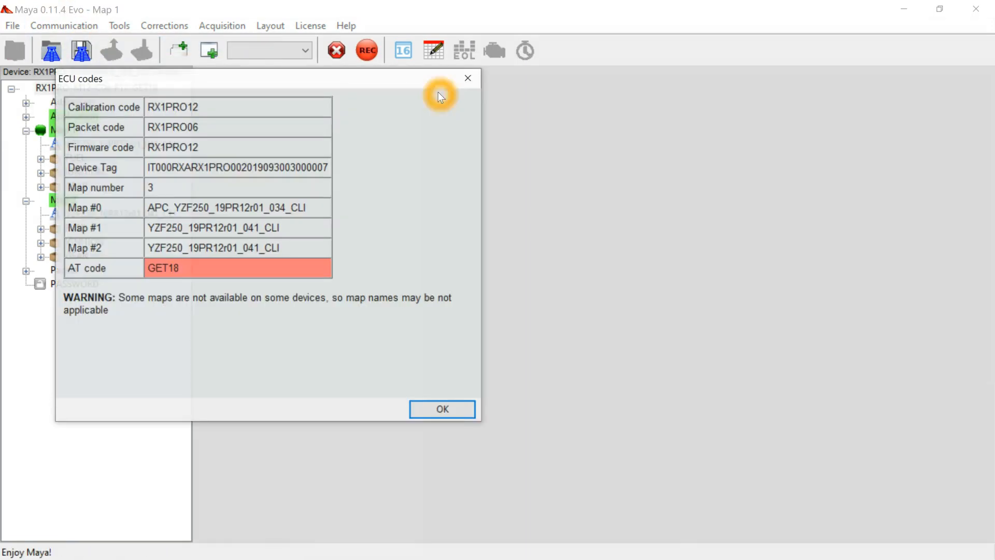
{"action": "left_click", "coordinate": [440, 414]}
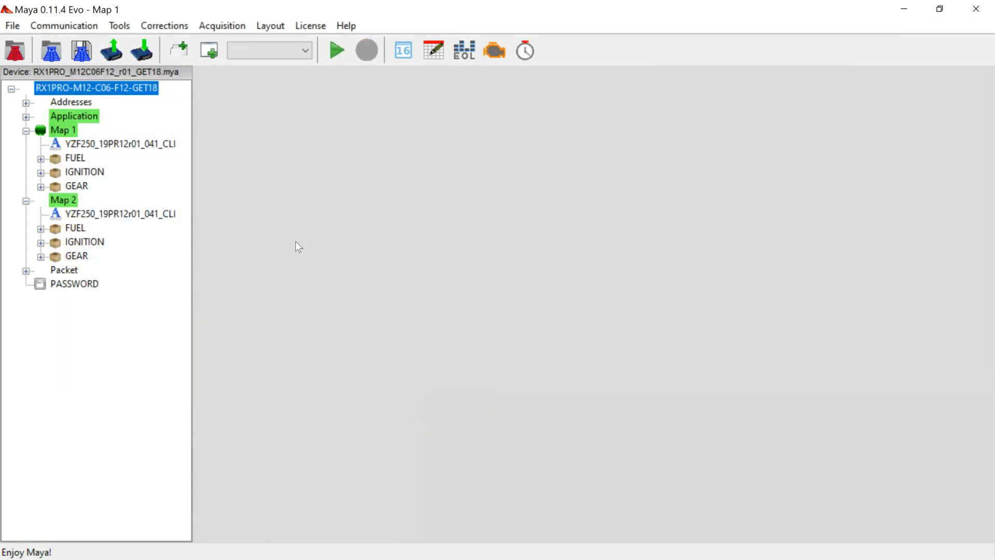
- Open the ITCYL1 ignition matrix of Map 1 in tabular view
{"action": "left_click", "coordinate": [41, 171]}
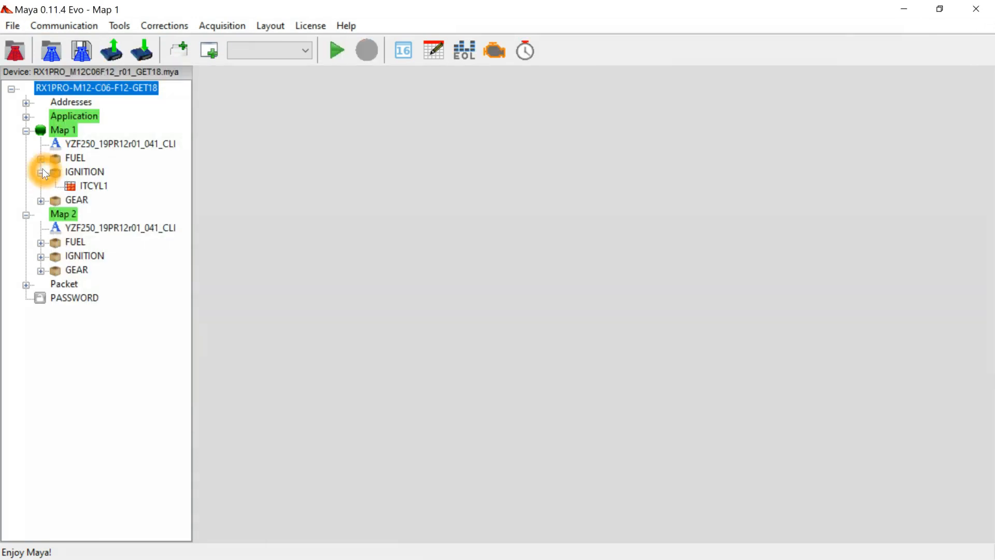
{"action": "double_click", "coordinate": [83, 186]}
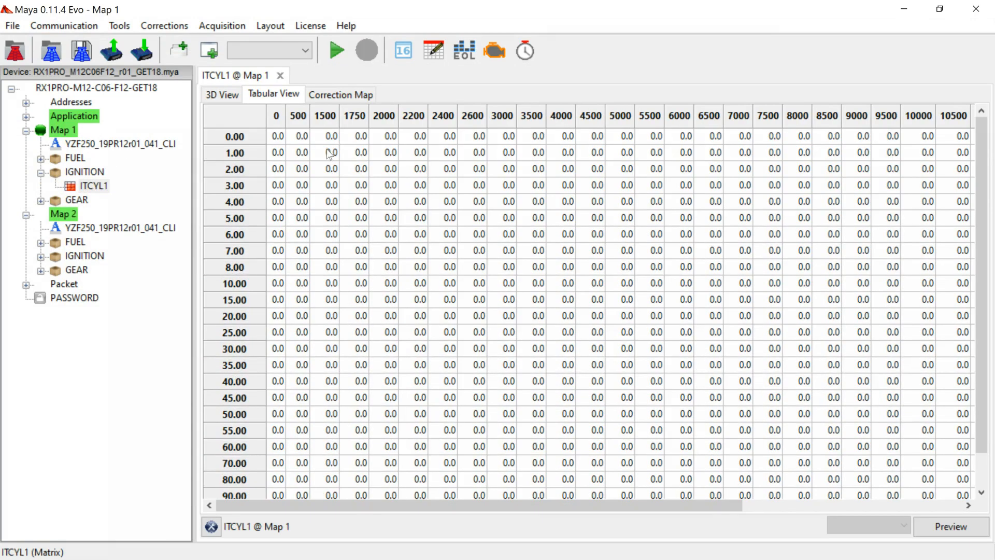
{"action": "left_click", "coordinate": [304, 139]}
- Open the FTCYL1 fuel matrix of Map 1 in tabular view
{"action": "left_click", "coordinate": [45, 160]}
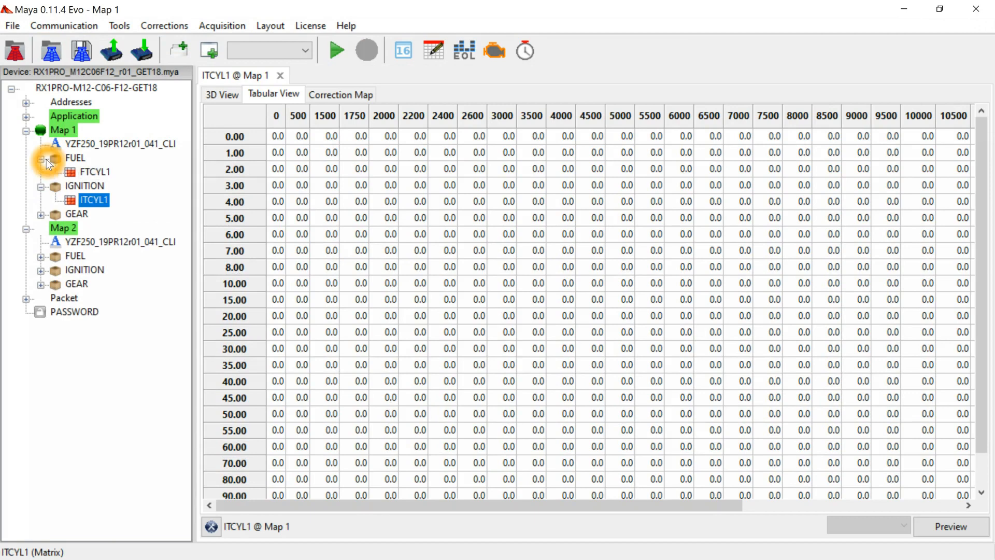
{"action": "double_click", "coordinate": [89, 171]}
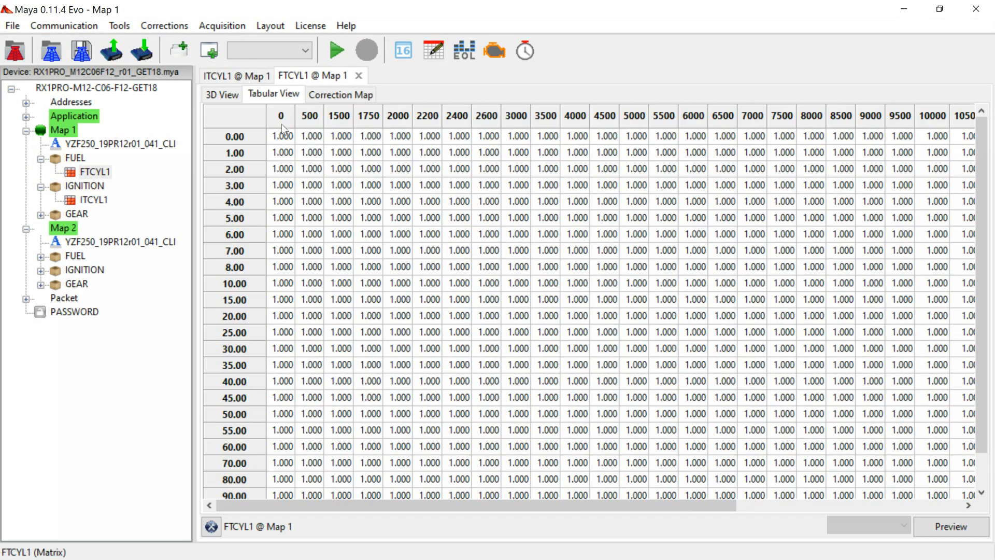
{"action": "left_click", "coordinate": [286, 139]}
{"action": "left_click", "coordinate": [286, 139]}
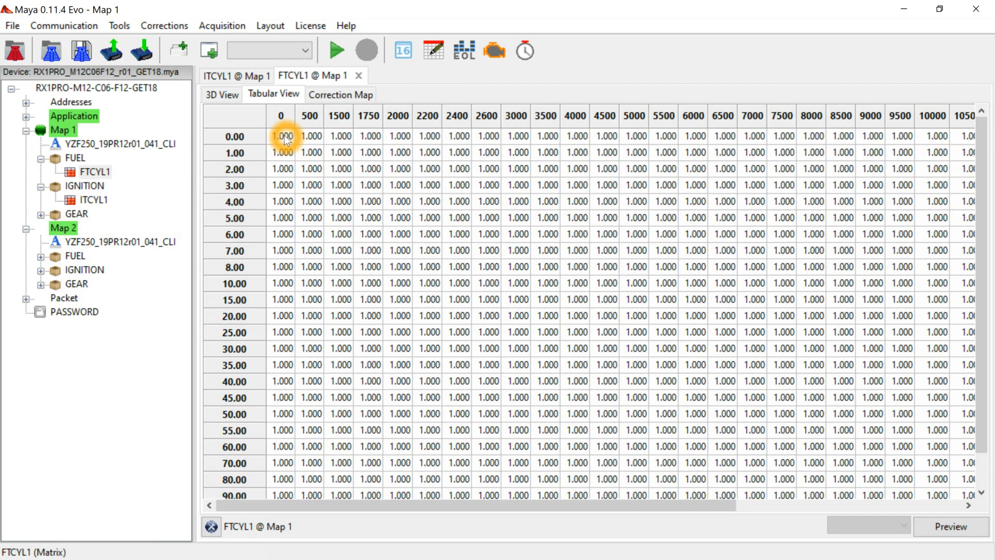
- Examine the column and row breakpoints and the cell values across the FTCYL1 fuel matrix
{"action": "left_click", "coordinate": [284, 120]}
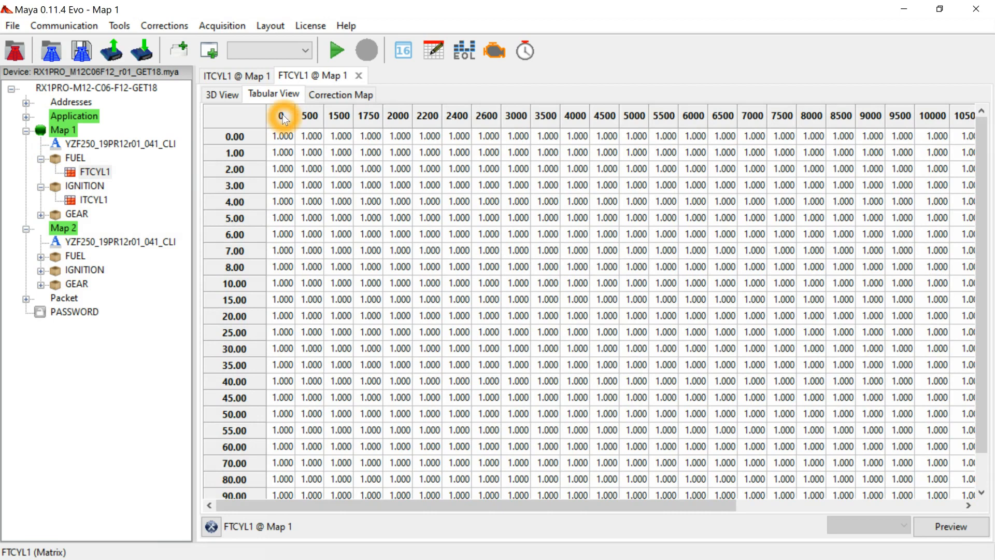
{"action": "left_click", "coordinate": [347, 119]}
{"action": "left_click", "coordinate": [228, 136]}
{"action": "left_click", "coordinate": [227, 135]}
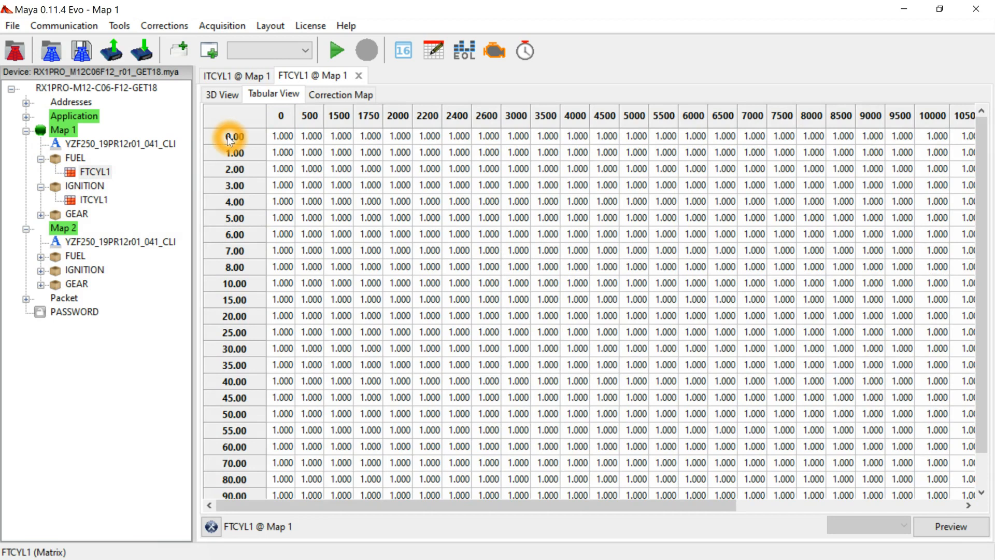
{"action": "scroll", "coordinate": [205, 357], "scroll_direction": "down", "scroll_amount": 2}
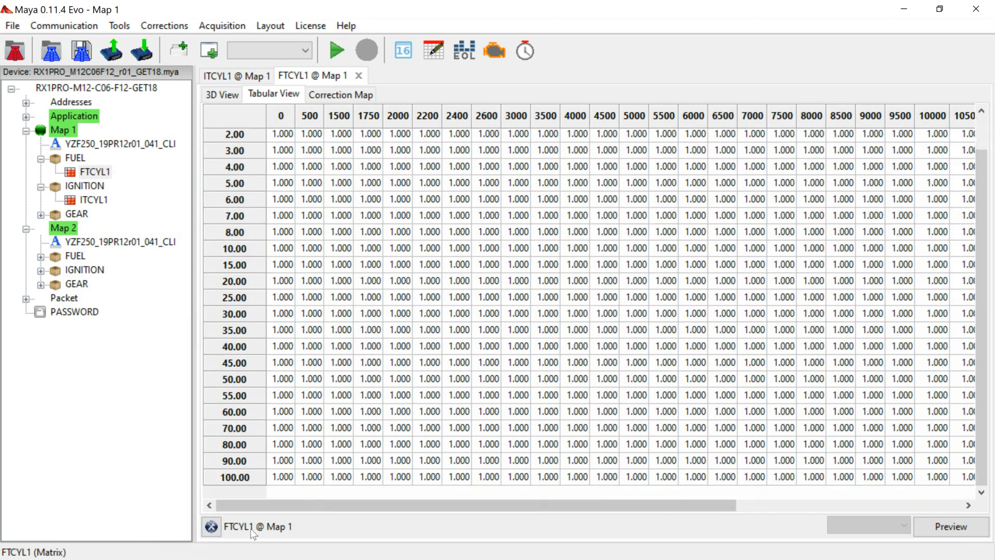
{"action": "scroll", "coordinate": [217, 476], "scroll_direction": "up", "scroll_amount": 2}
{"action": "left_click", "coordinate": [218, 464]}
{"action": "left_click", "coordinate": [285, 136]}
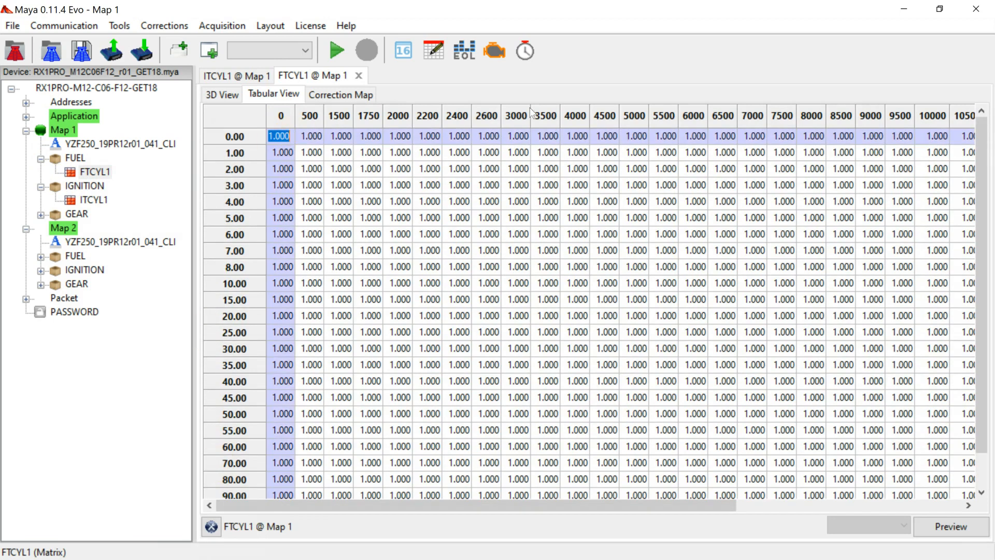
{"action": "left_click", "coordinate": [985, 425]}
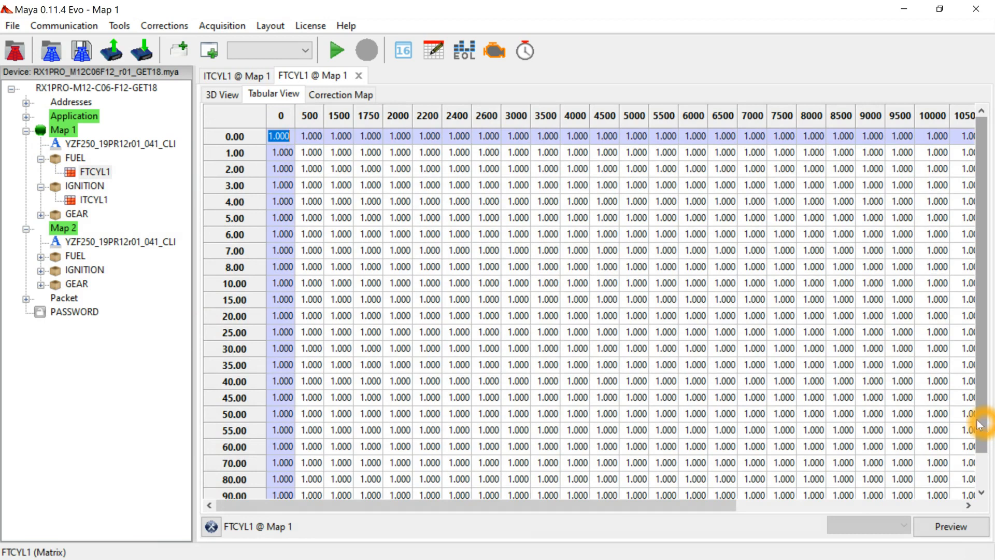
{"action": "left_click", "coordinate": [279, 135]}
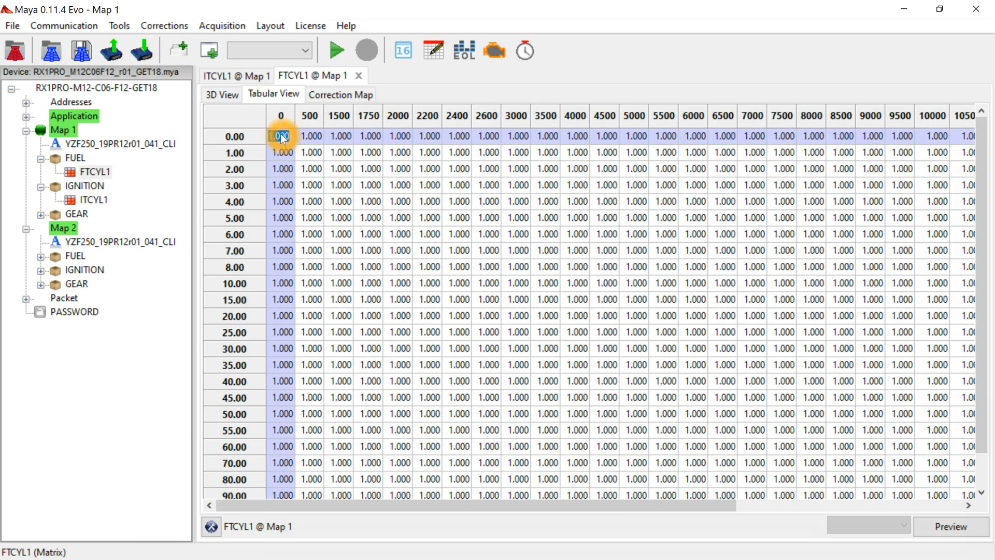
- Review Map 1's GEAR_CUT_TIME, TPS_CUT_TH and RPM_CUT_TH parameters and close their window without changing anything
{"action": "left_click", "coordinate": [119, 25]}
{"action": "left_click", "coordinate": [140, 51]}
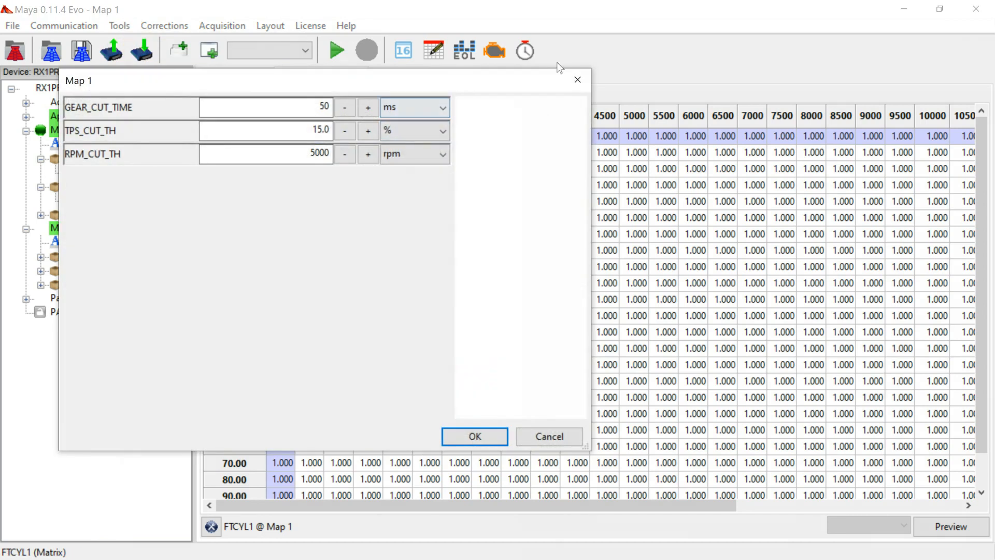
{"action": "left_click", "coordinate": [575, 79]}
- Open the end of line parameters in an enlarged window and set GPA_1 to 3
{"action": "left_click", "coordinate": [119, 25]}
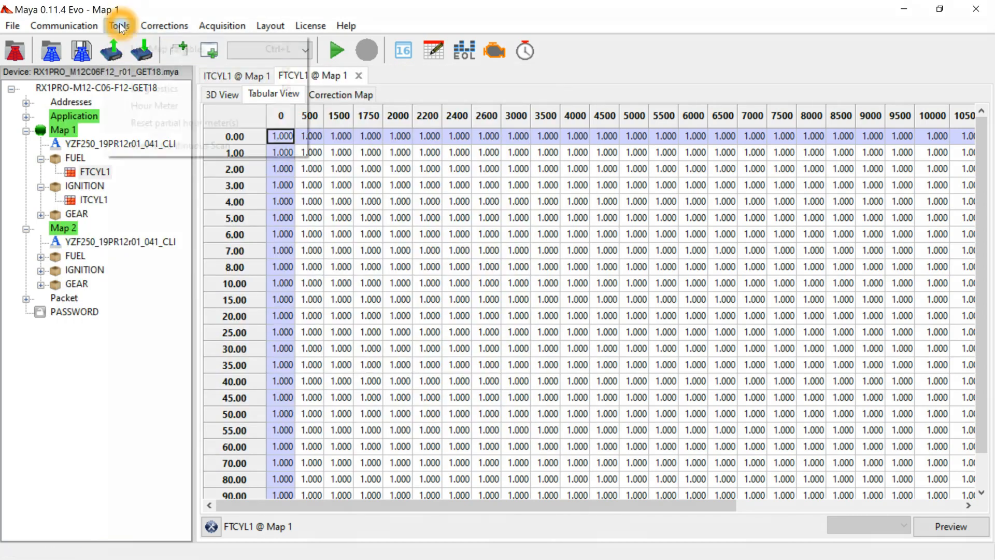
{"action": "left_click", "coordinate": [141, 70]}
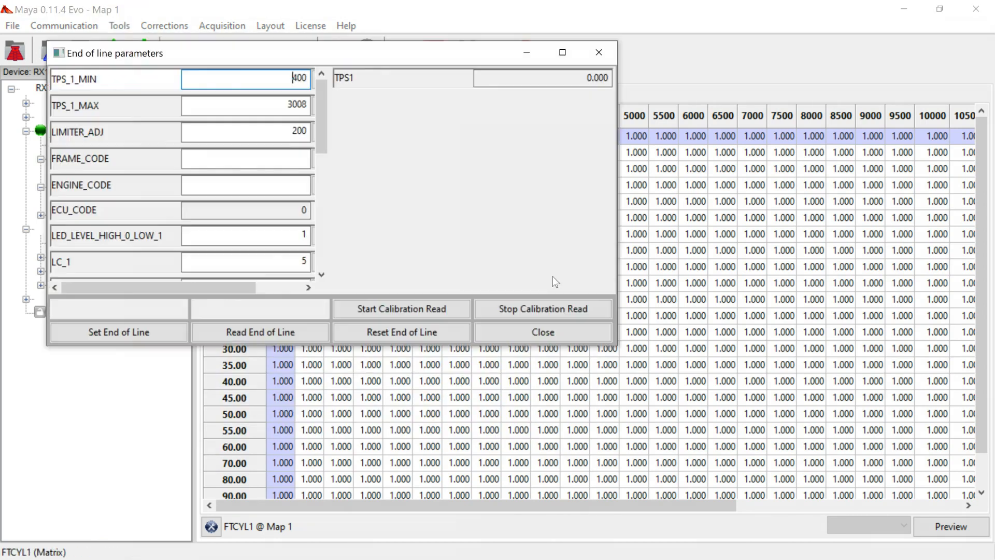
{"action": "left_click_drag", "start_coordinate": [613, 345], "coordinate": [840, 528]}
{"action": "left_click_drag", "start_coordinate": [658, 57], "coordinate": [800, 16]}
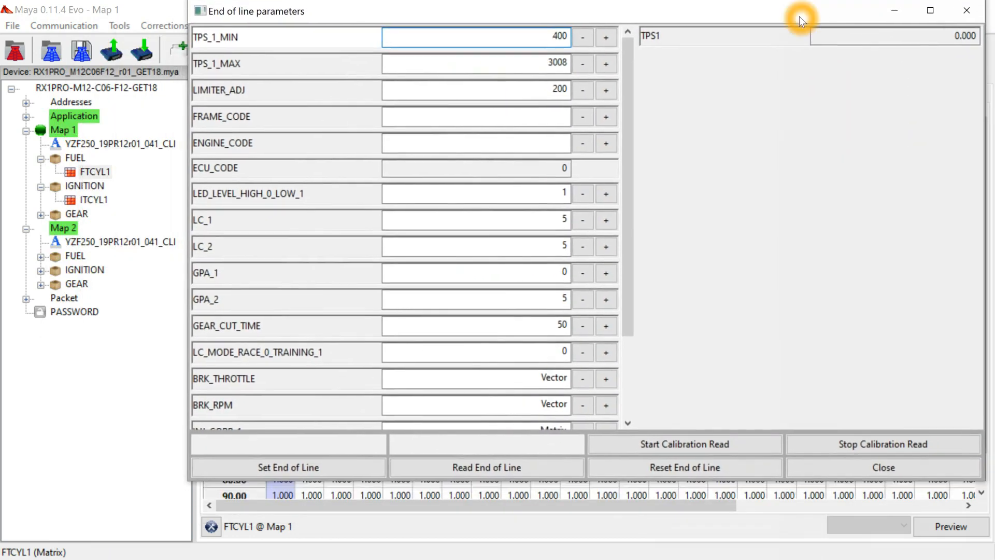
{"action": "left_click", "coordinate": [985, 486]}
{"action": "left_click_drag", "start_coordinate": [969, 483], "coordinate": [967, 509]}
{"action": "left_click", "coordinate": [461, 278]}
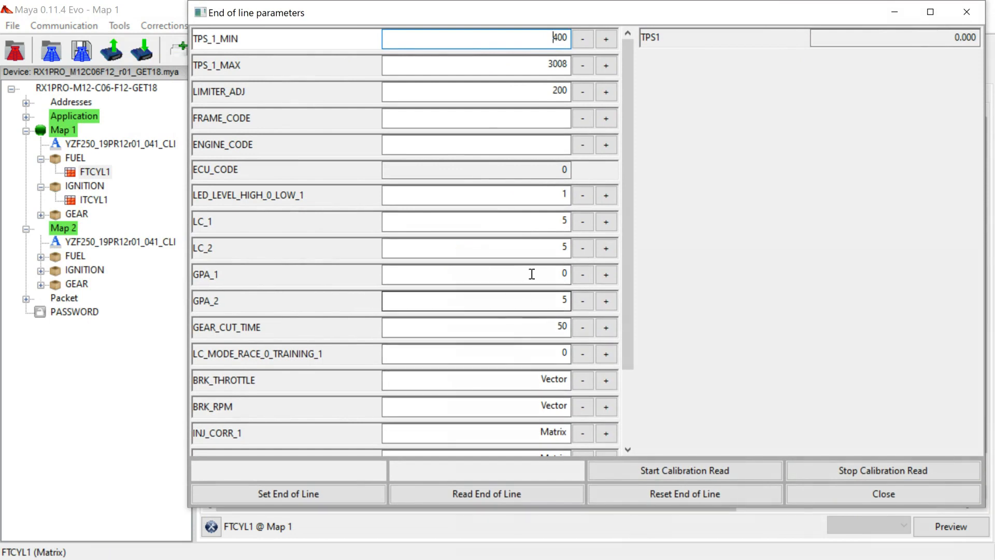
{"action": "type", "text": "3"}
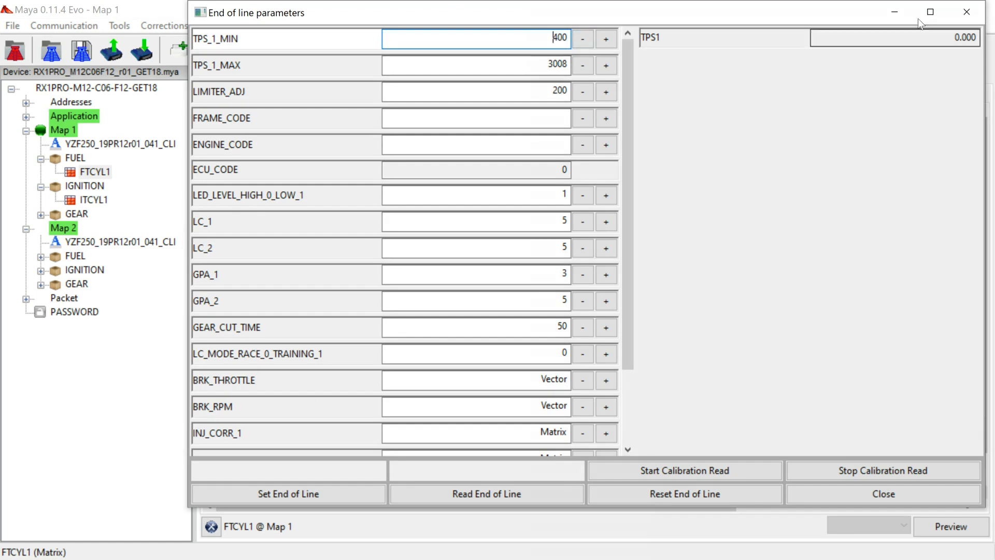
- Start the calibration read for the TPS1 throttle position value in the end of line parameters
{"action": "left_click", "coordinate": [954, 38]}
{"action": "left_click", "coordinate": [954, 38]}
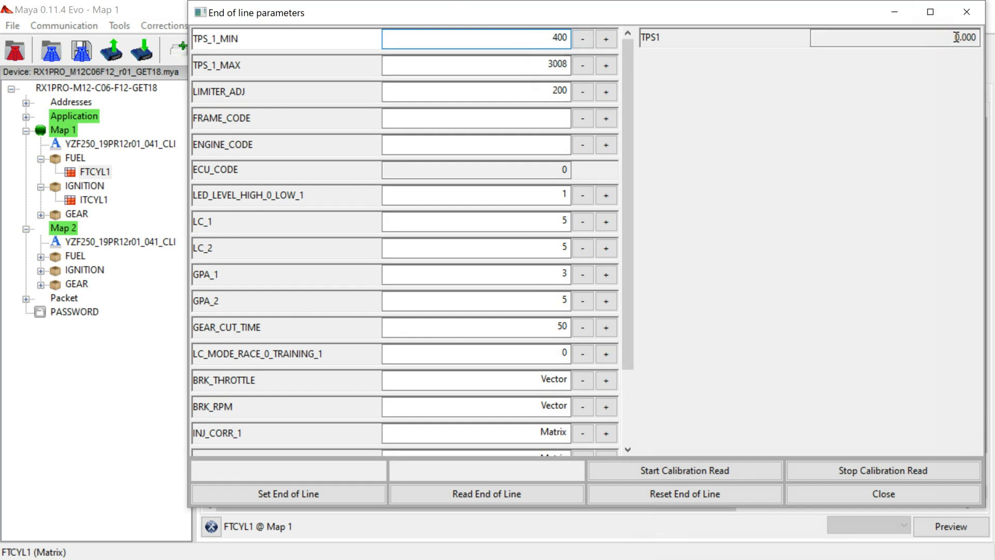
{"action": "left_click", "coordinate": [955, 37]}
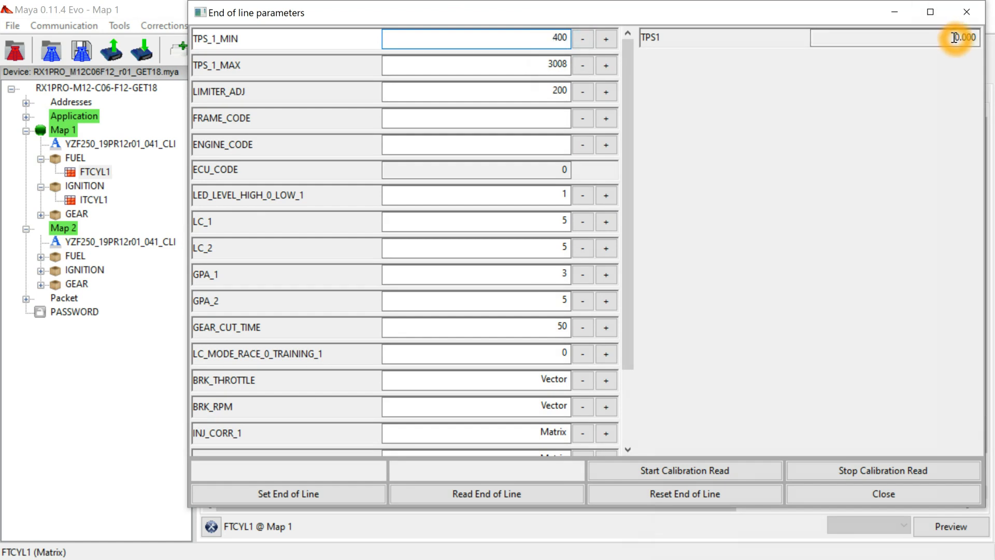
{"action": "left_click", "coordinate": [954, 37]}
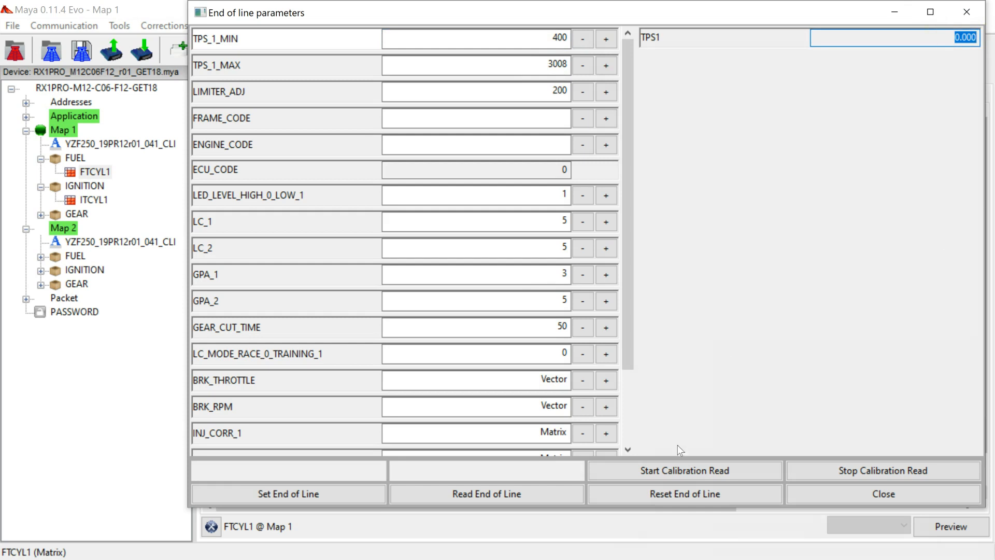
{"action": "left_click", "coordinate": [679, 472]}
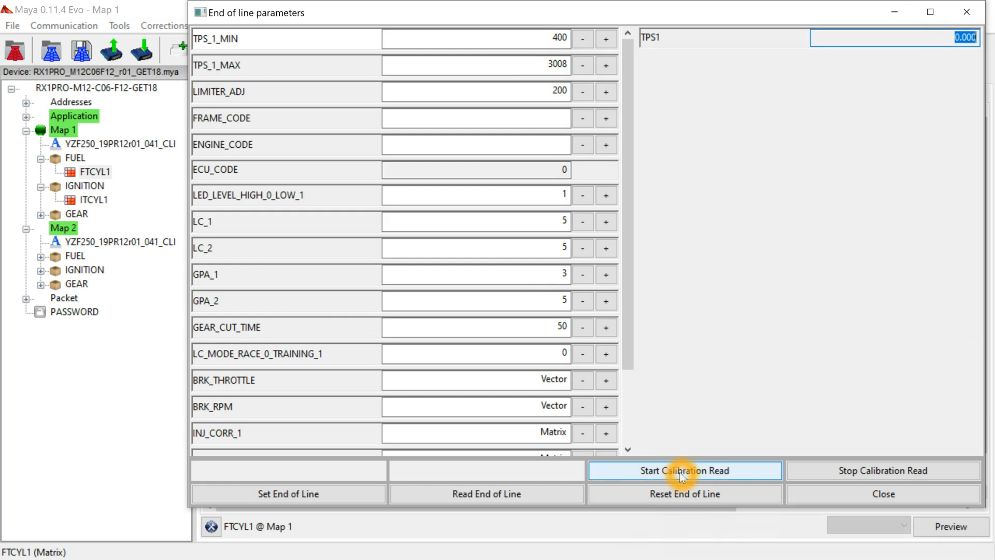
{"action": "left_click", "coordinate": [734, 359]}
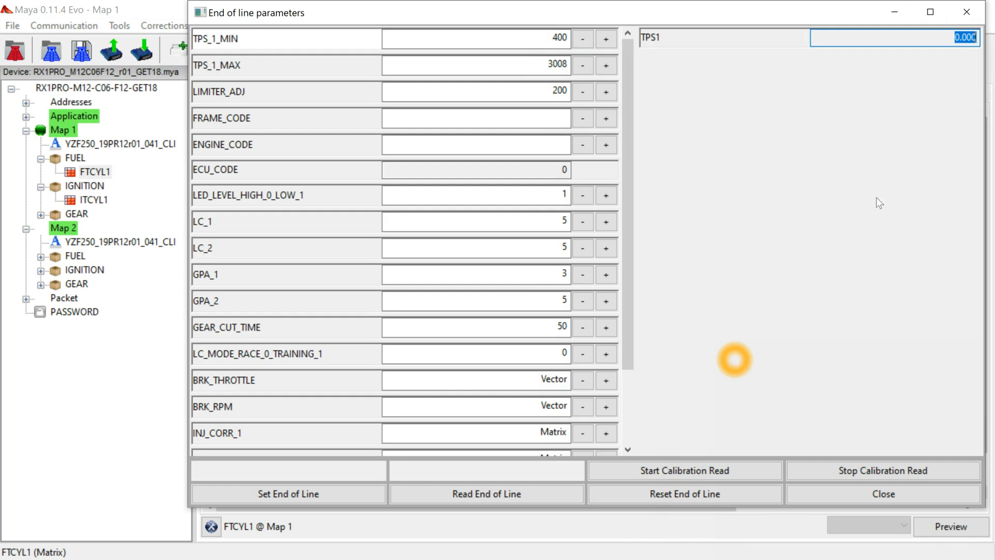
{"action": "left_click", "coordinate": [721, 473]}
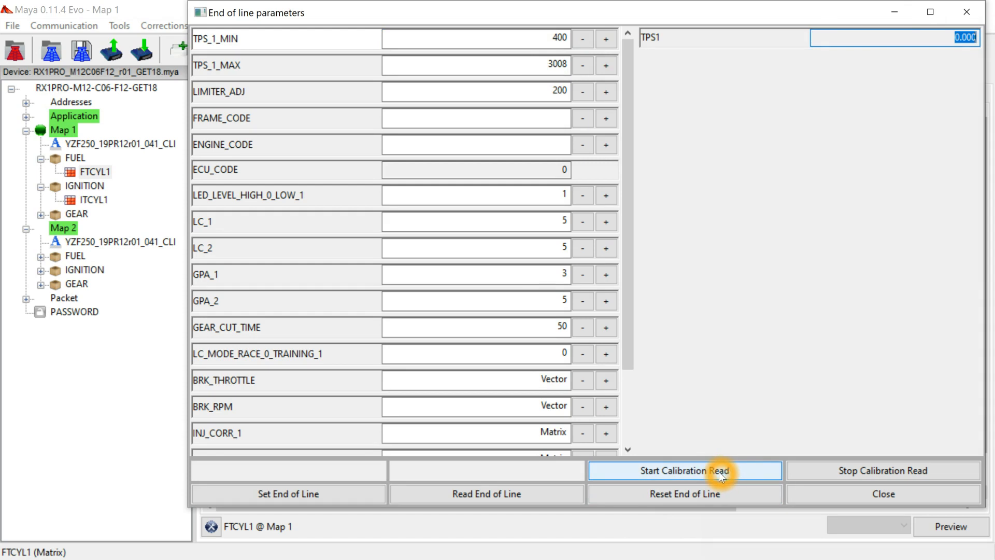
- Examine the TPS1 calibration reading alongside the TPS_1_MIN and TPS_1_MAX parameters
{"action": "left_click", "coordinate": [958, 37]}
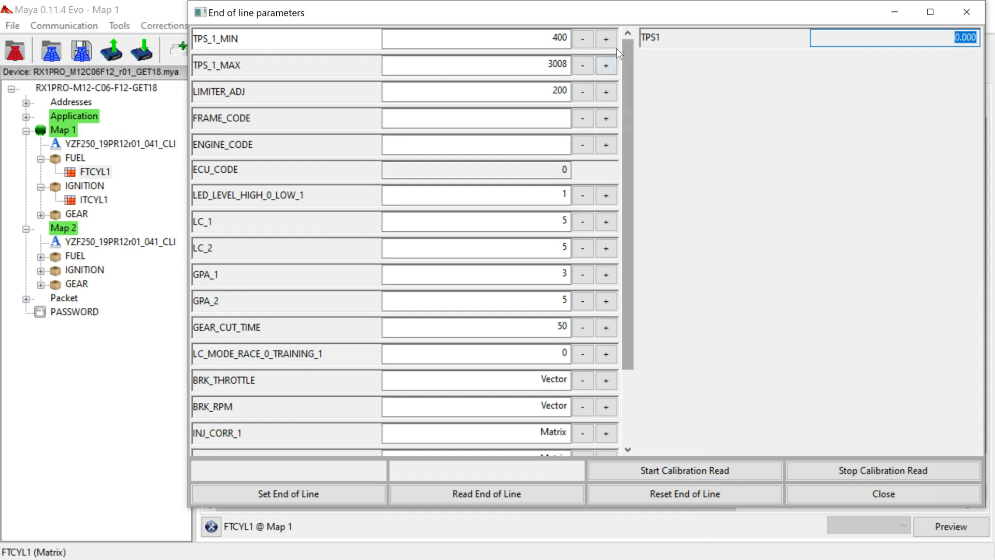
{"action": "left_click", "coordinate": [962, 36]}
{"action": "left_click", "coordinate": [553, 37]}
{"action": "left_click", "coordinate": [858, 251]}
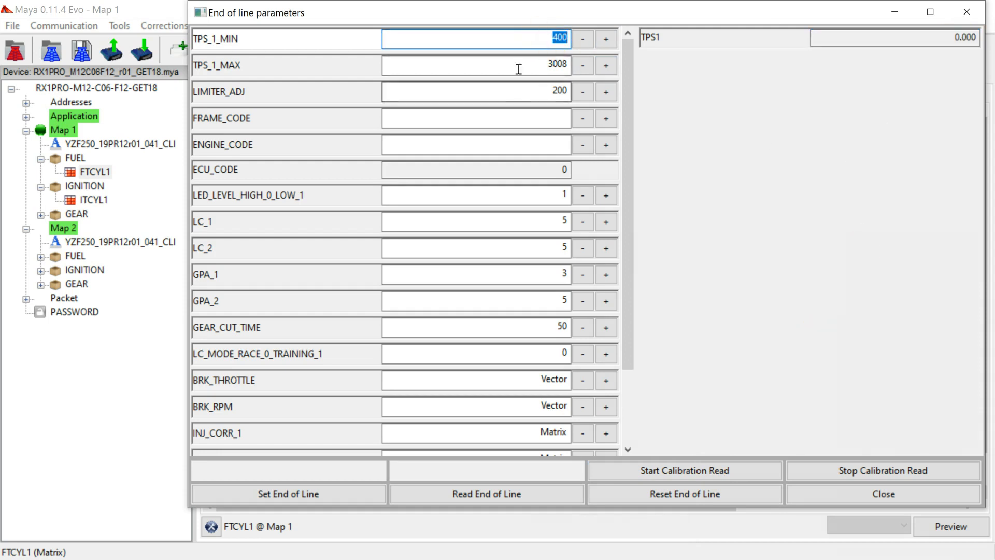
{"action": "left_click", "coordinate": [568, 37]}
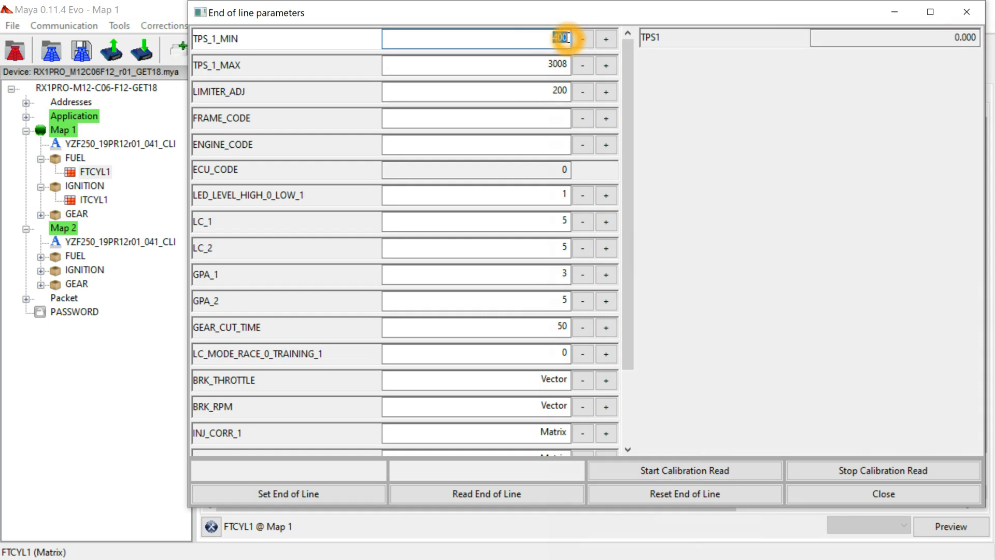
{"action": "left_click", "coordinate": [959, 37]}
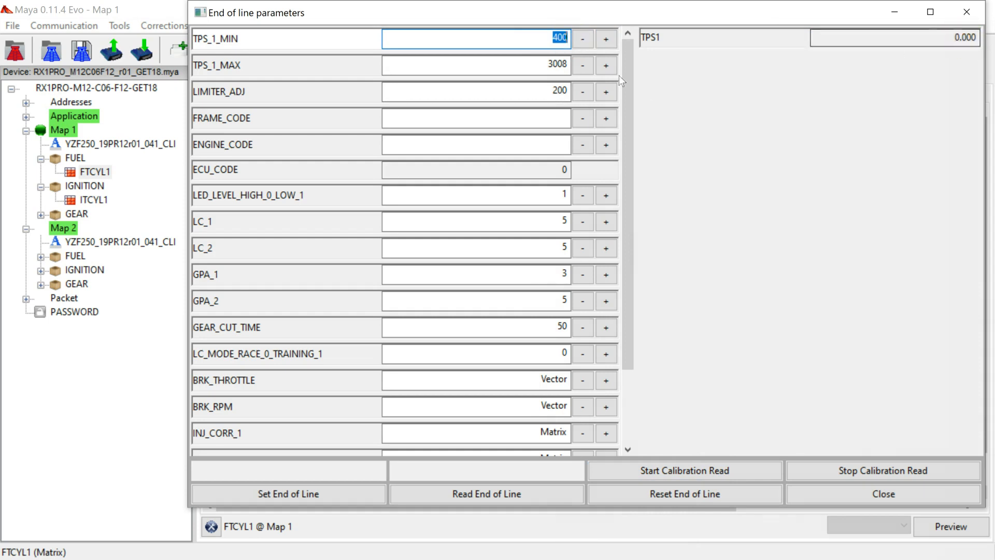
{"action": "left_click", "coordinate": [561, 38]}
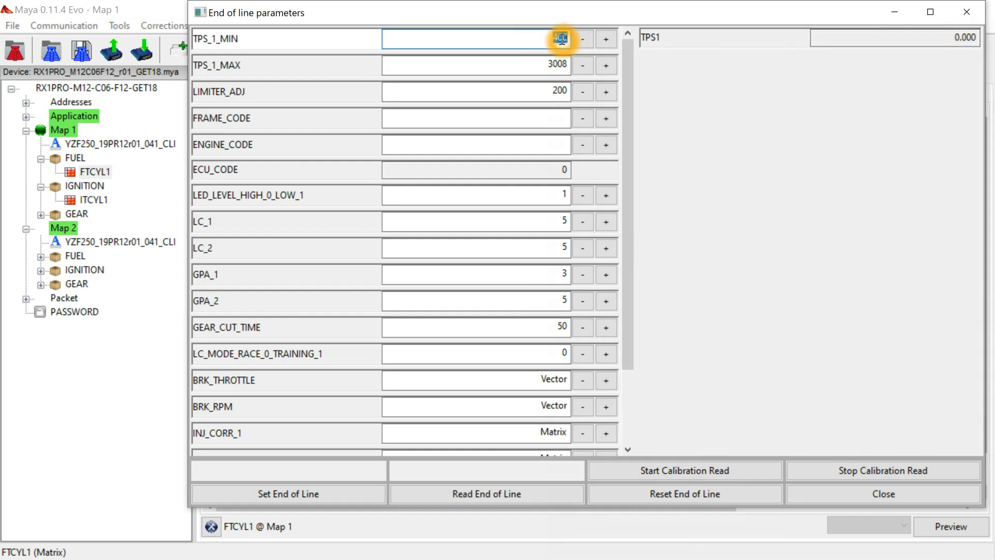
{"action": "double_click", "coordinate": [566, 38]}
{"action": "double_click", "coordinate": [567, 38]}
{"action": "double_click", "coordinate": [564, 44]}
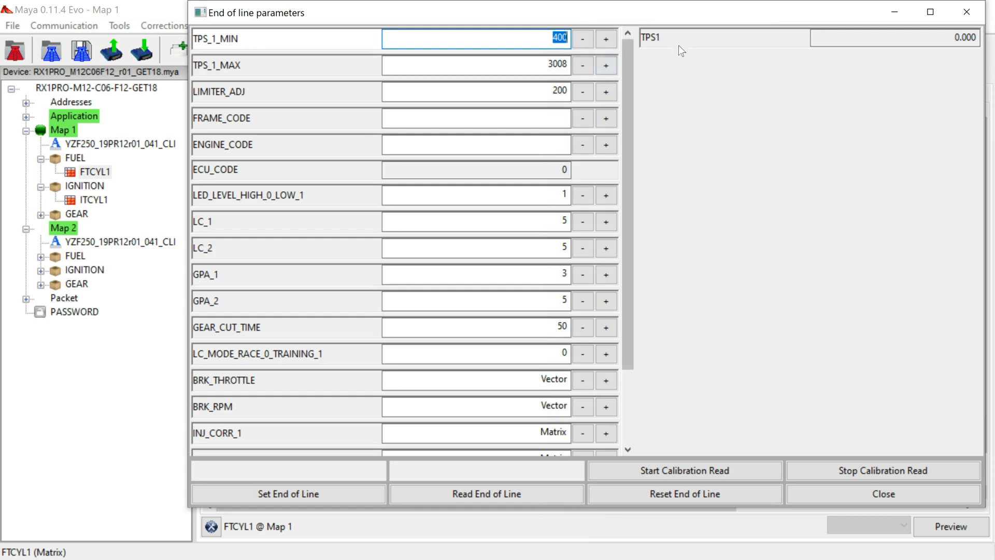
{"action": "left_click", "coordinate": [931, 36]}
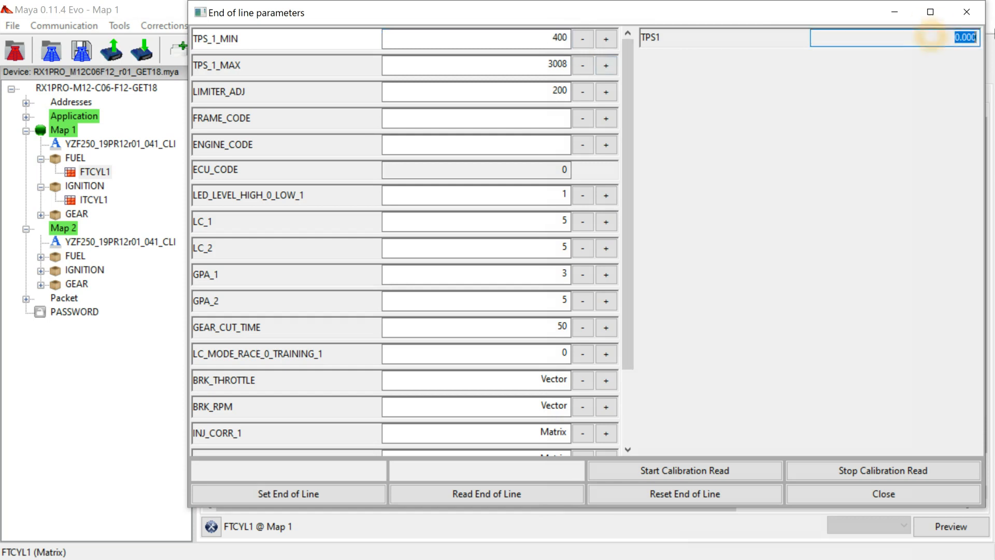
{"action": "left_click", "coordinate": [553, 66]}
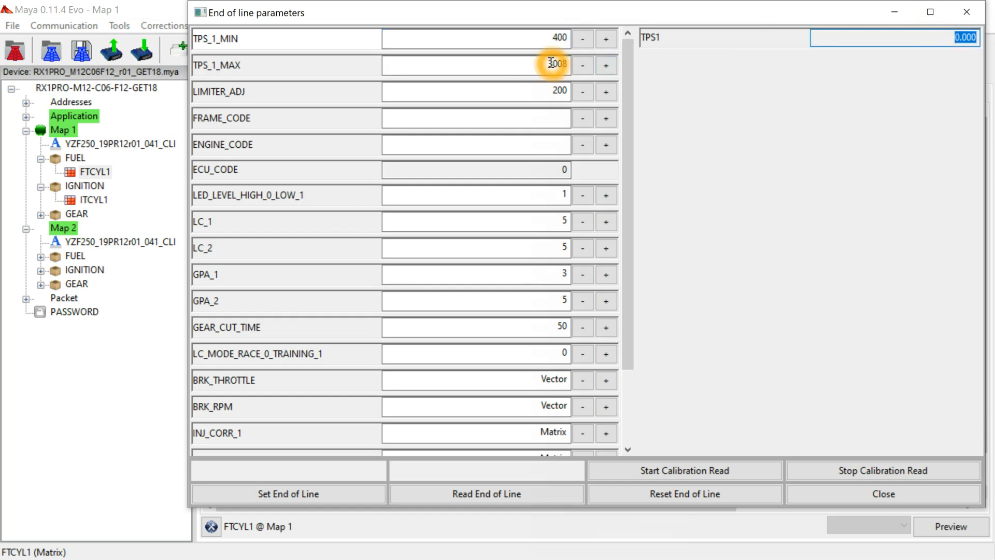
{"action": "left_click", "coordinate": [555, 67]}
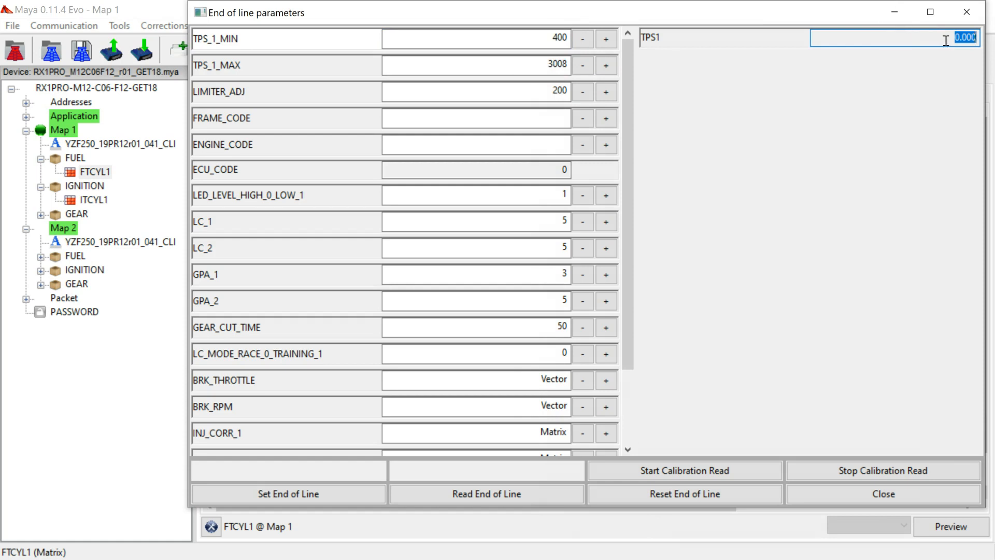
- Compare the TPS1 reading with the TPS_1_MAX and TPS_1_MIN limits and review the controls for ending the calibration and applying the parameters
{"action": "left_click", "coordinate": [982, 39]}
{"action": "left_click", "coordinate": [549, 66]}
{"action": "left_click", "coordinate": [561, 63]}
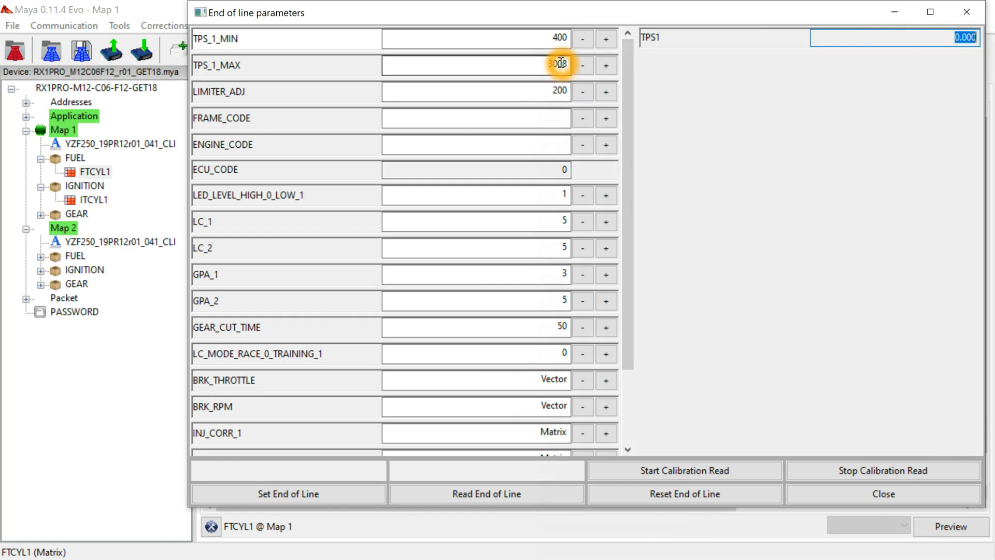
{"action": "left_click", "coordinate": [963, 36]}
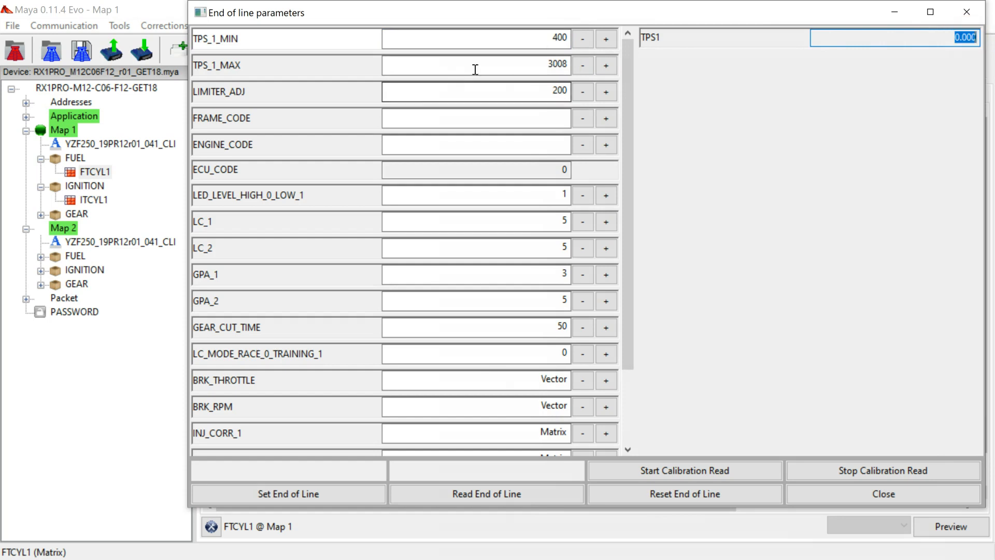
{"action": "left_click", "coordinate": [541, 66]}
{"action": "left_click", "coordinate": [558, 65]}
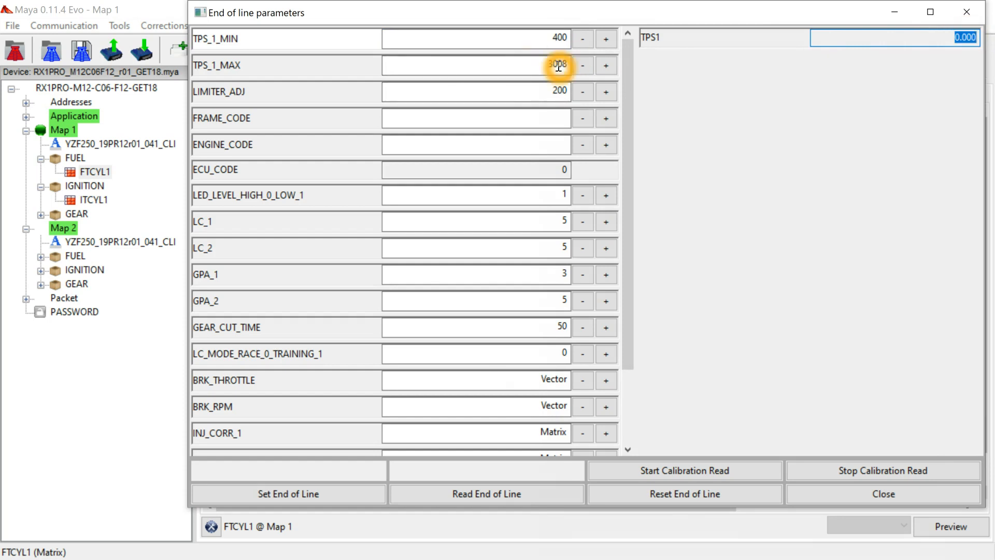
{"action": "left_click", "coordinate": [560, 36]}
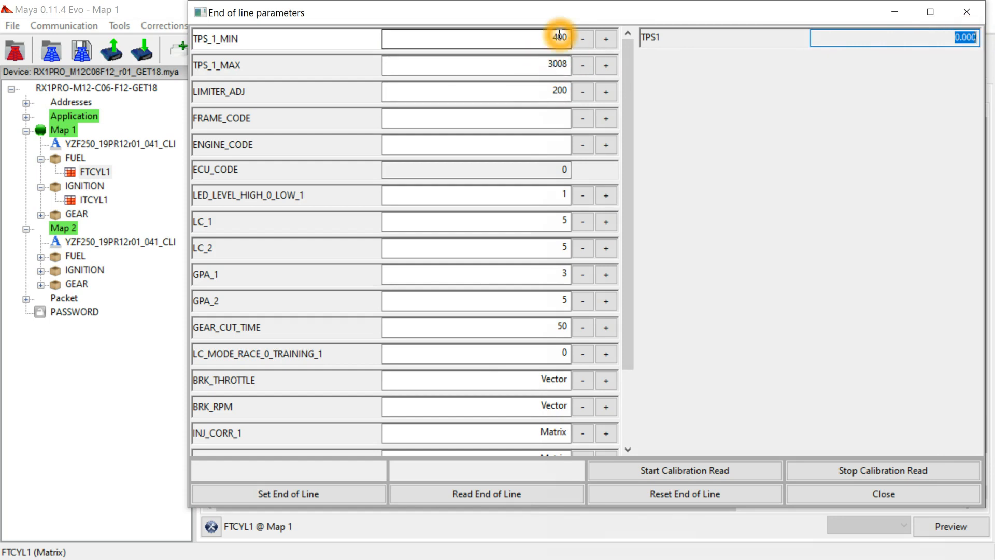
{"action": "left_click", "coordinate": [564, 63]}
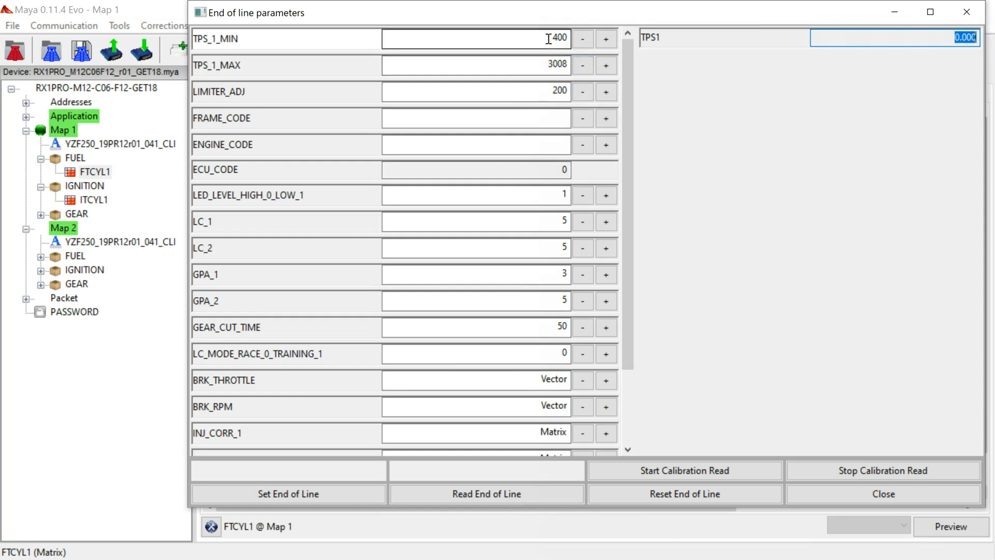
{"action": "left_click", "coordinate": [869, 473]}
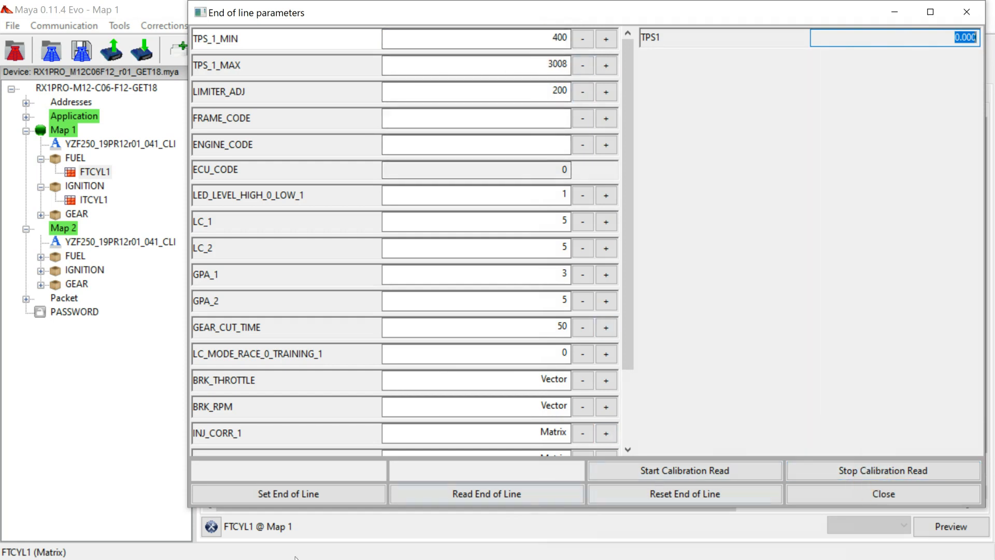
{"action": "left_click", "coordinate": [288, 499]}
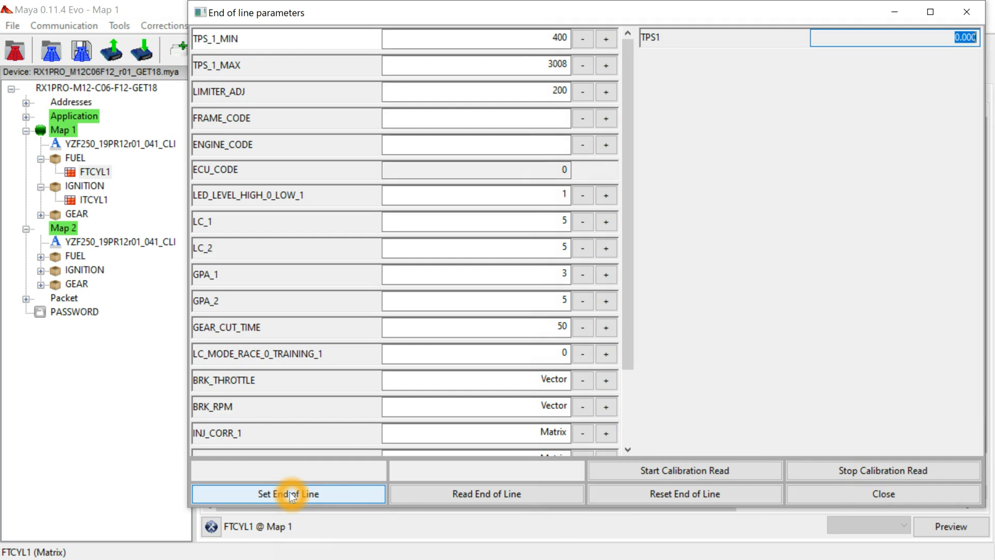
- Move the end of line parameters window aside to inspect Map 1's FTCYL1 cell at row 0.00, column 0, and move it back
{"action": "left_click", "coordinate": [594, 11]}
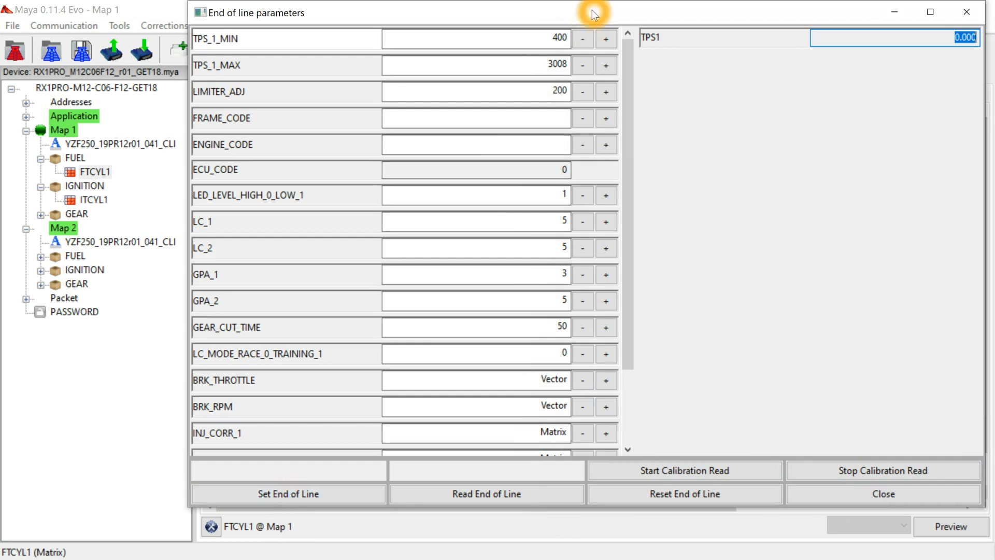
{"action": "left_click_drag", "start_coordinate": [594, 11], "coordinate": [630, 195]}
{"action": "left_click", "coordinate": [287, 137]}
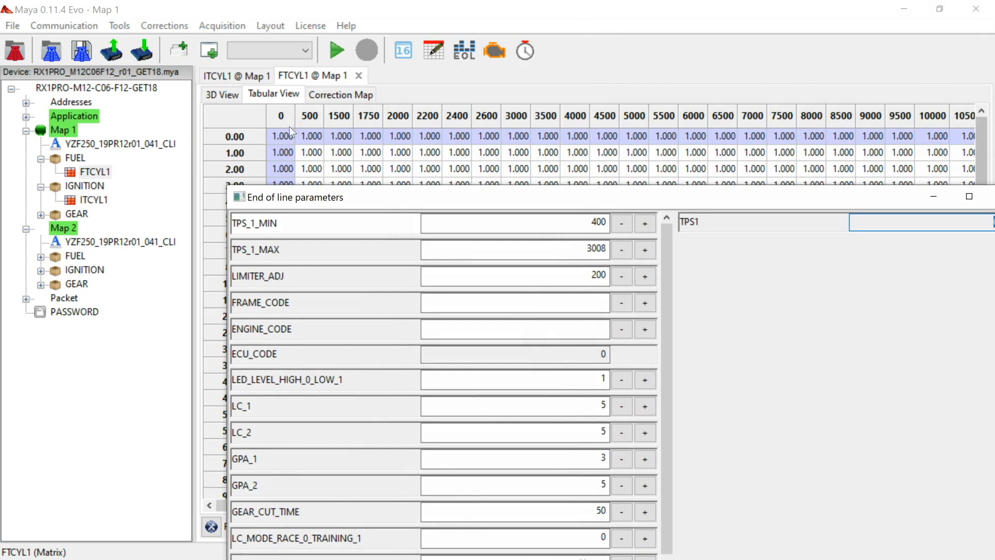
{"action": "left_click", "coordinate": [282, 137]}
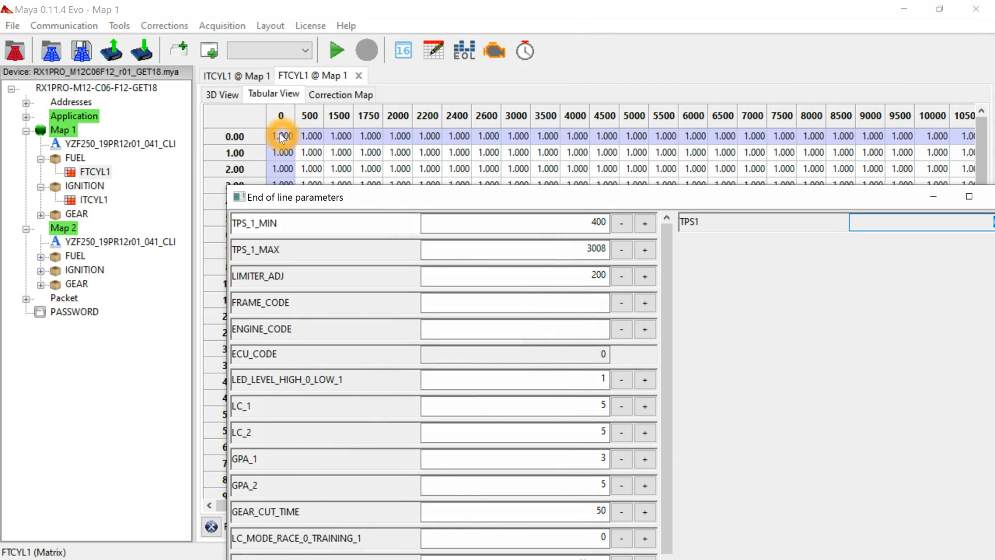
{"action": "left_click_drag", "start_coordinate": [559, 193], "coordinate": [536, 32]}
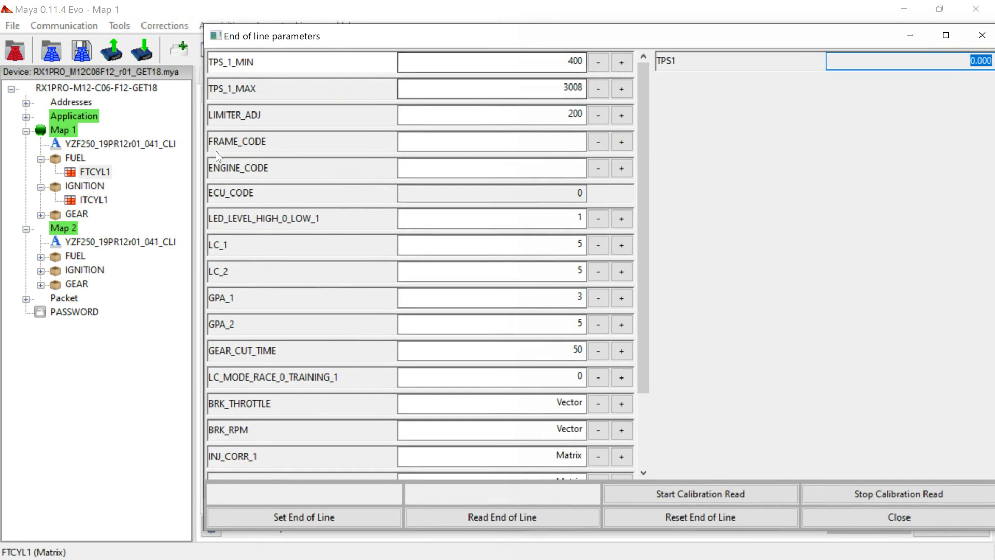
- Set GPA_1 to 0 in the end of line parameters
{"action": "left_click", "coordinate": [150, 144]}
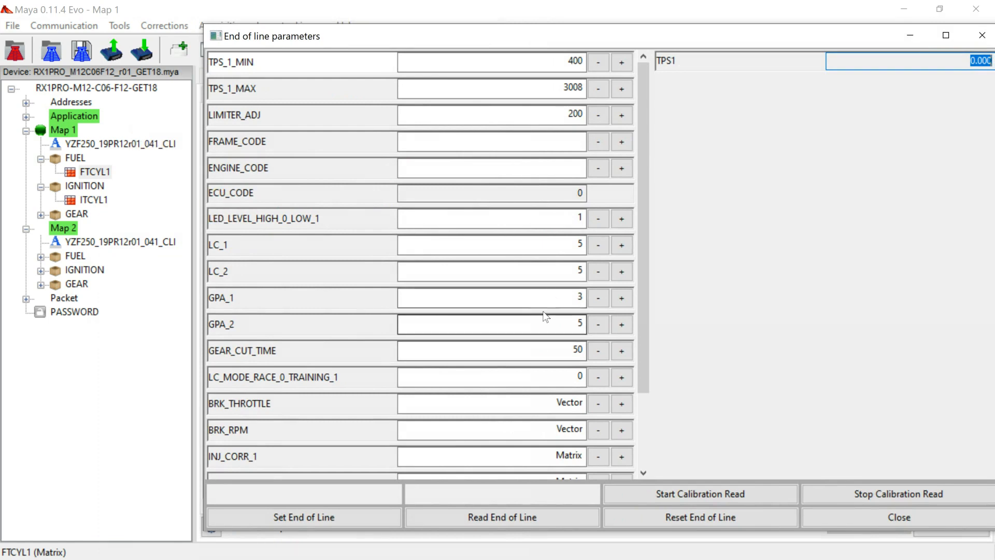
{"action": "left_click", "coordinate": [556, 297]}
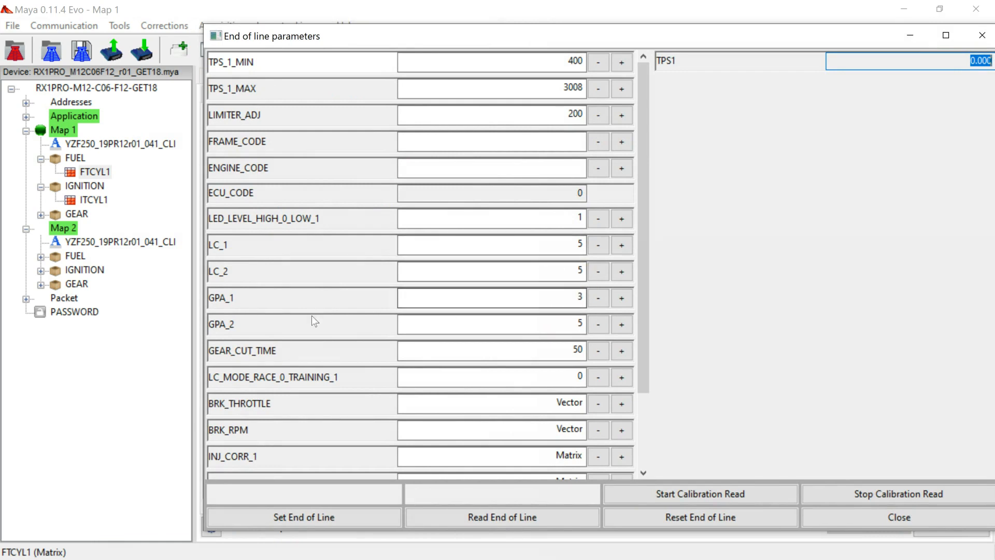
{"action": "left_click", "coordinate": [252, 296]}
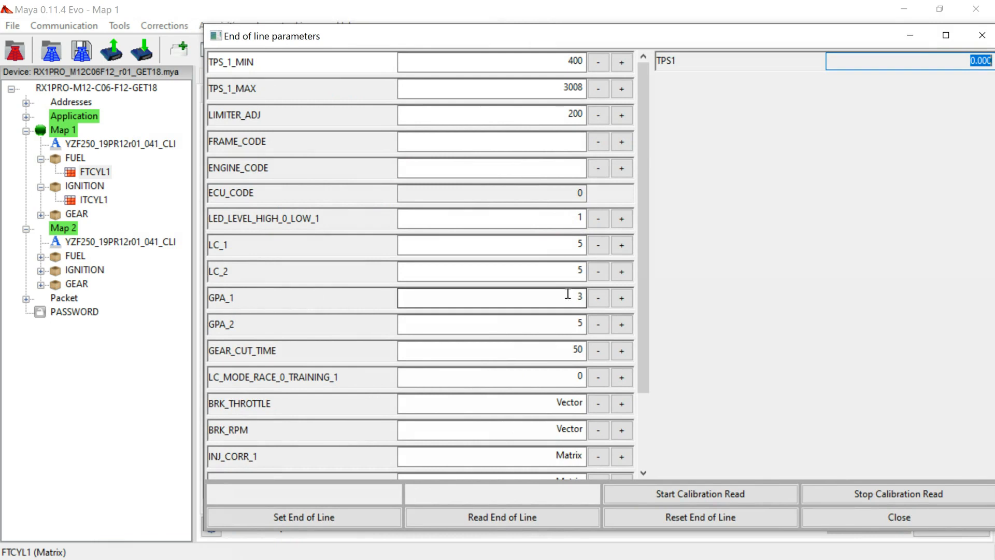
{"action": "left_click", "coordinate": [632, 284]}
{"action": "left_click_drag", "start_coordinate": [571, 297], "coordinate": [598, 294]}
{"action": "left_click", "coordinate": [596, 299]}
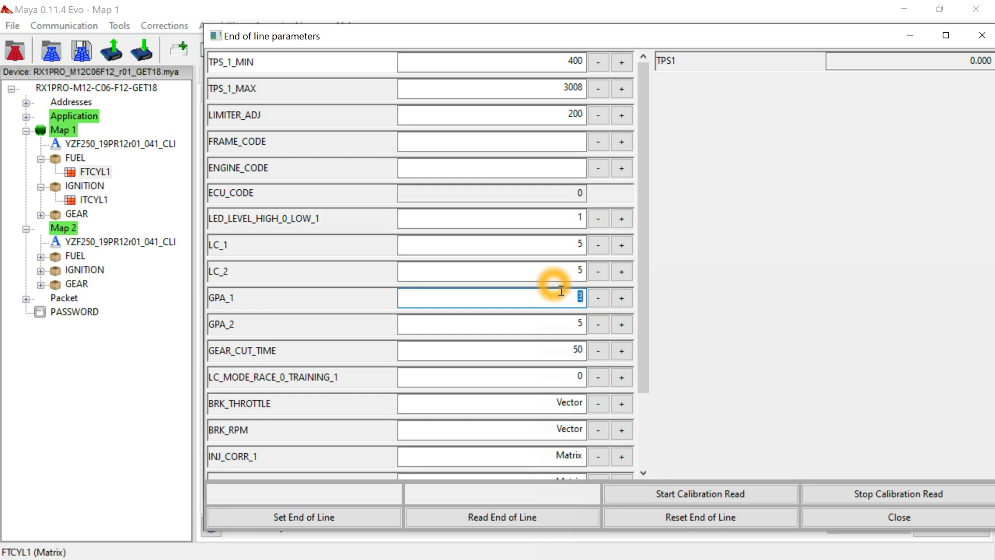
{"action": "left_click", "coordinate": [614, 294]}
{"action": "type", "text": "0"}
{"action": "left_click", "coordinate": [617, 301]}
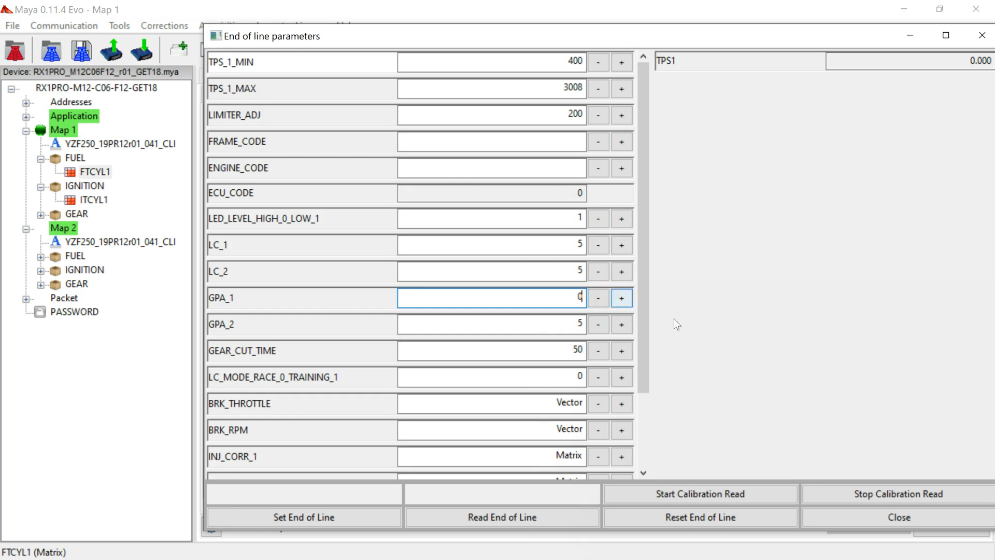
- Review the GPA_1 and GPA_2 parameters against Map 1 and Map 2 in the device tree
{"action": "left_click", "coordinate": [585, 327]}
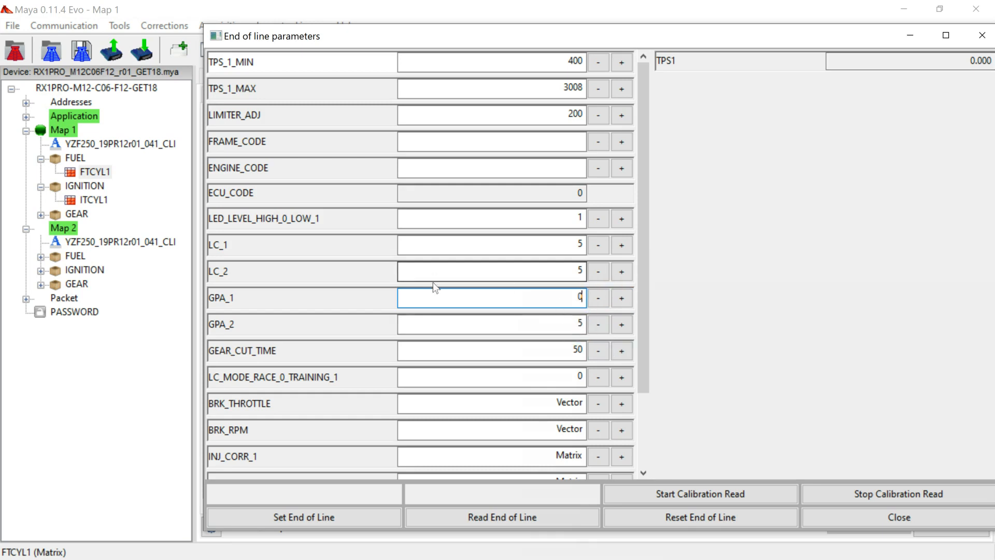
{"action": "left_click", "coordinate": [564, 304]}
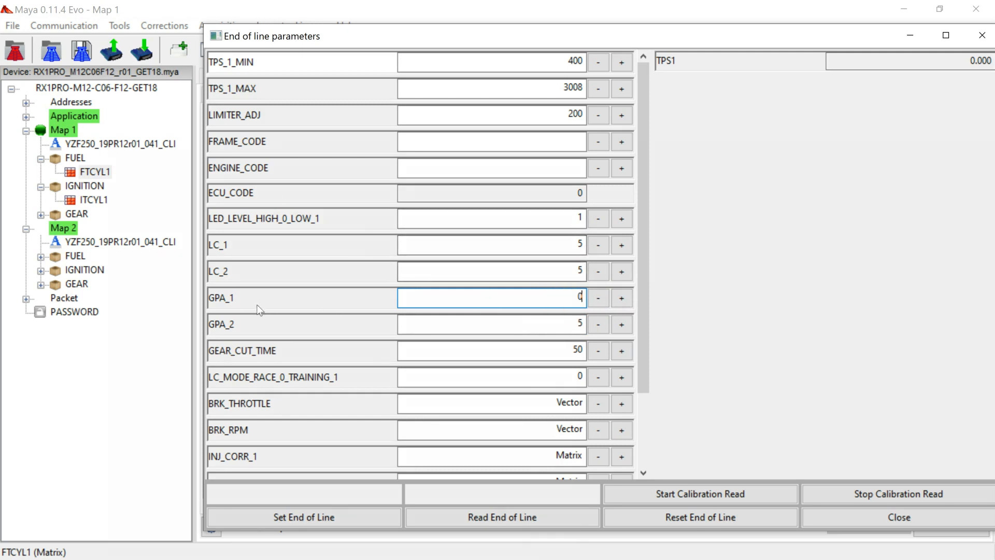
{"action": "left_click", "coordinate": [224, 303]}
{"action": "left_click", "coordinate": [65, 132]}
{"action": "left_click", "coordinate": [529, 297]}
{"action": "left_click", "coordinate": [232, 328]}
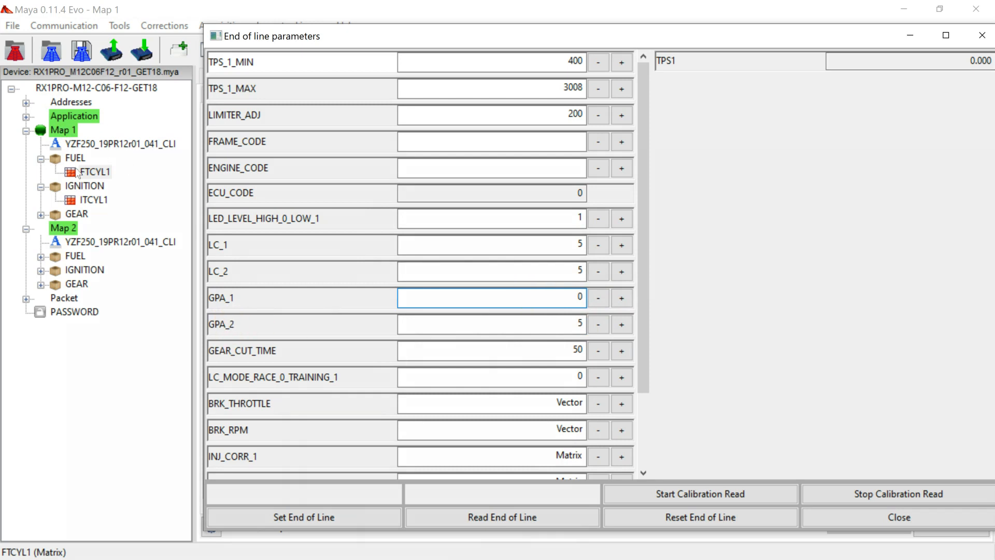
{"action": "left_click", "coordinate": [63, 229]}
{"action": "left_click", "coordinate": [332, 350]}
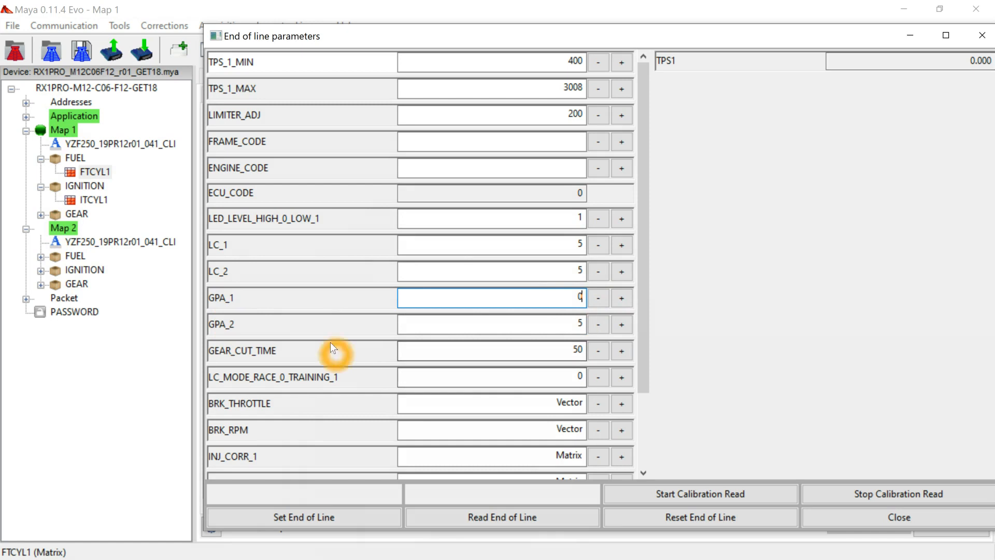
{"action": "left_click", "coordinate": [575, 323]}
{"action": "left_click", "coordinate": [569, 324]}
{"action": "left_click", "coordinate": [581, 325]}
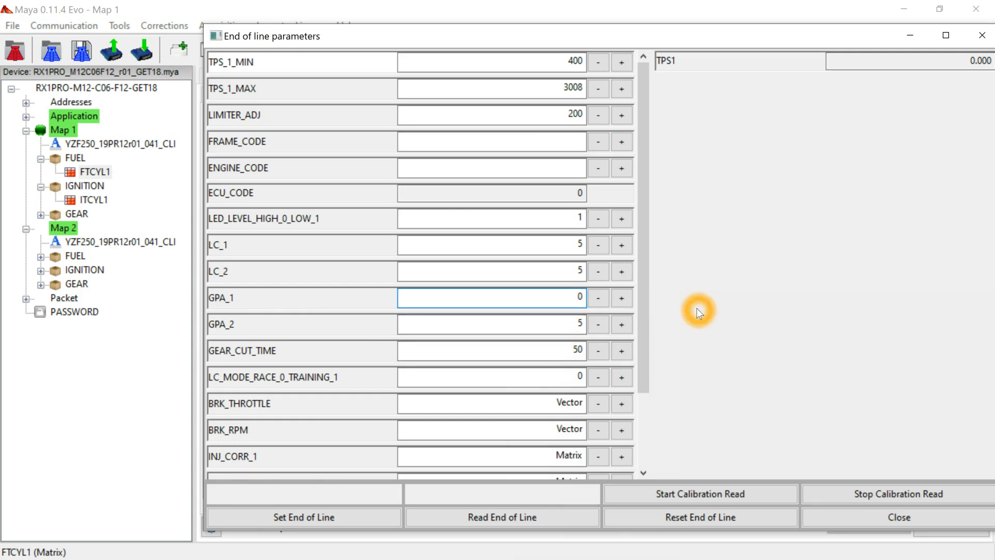
{"action": "left_click", "coordinate": [109, 242]}
{"action": "left_click", "coordinate": [108, 242]}
{"action": "left_click", "coordinate": [523, 324]}
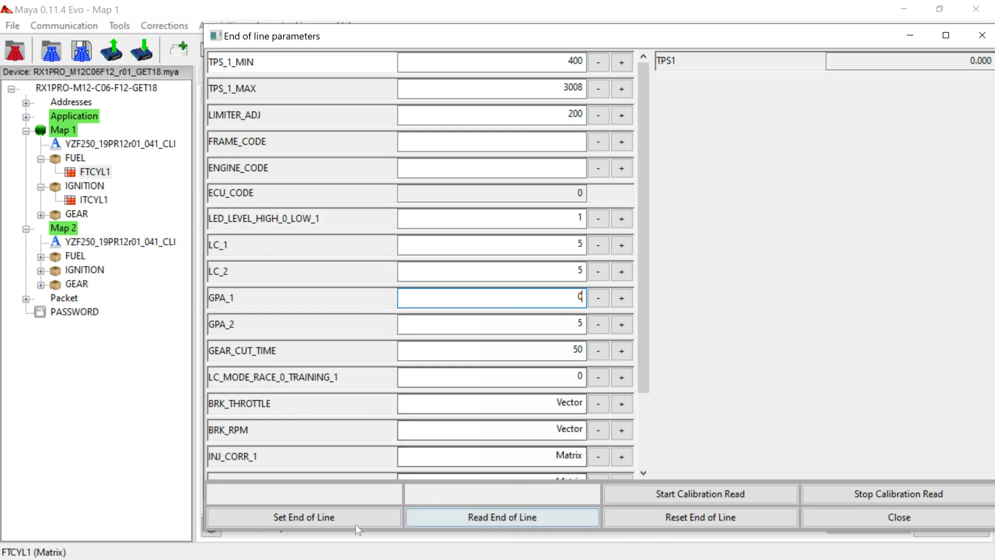
- Set GPA_2 to 9, apply the end of line parameters and close their window
{"action": "left_click", "coordinate": [622, 325]}
{"action": "left_click", "coordinate": [621, 324]}
{"action": "left_click", "coordinate": [621, 324]}
{"action": "left_click", "coordinate": [622, 324]}
{"action": "left_click", "coordinate": [303, 517]}
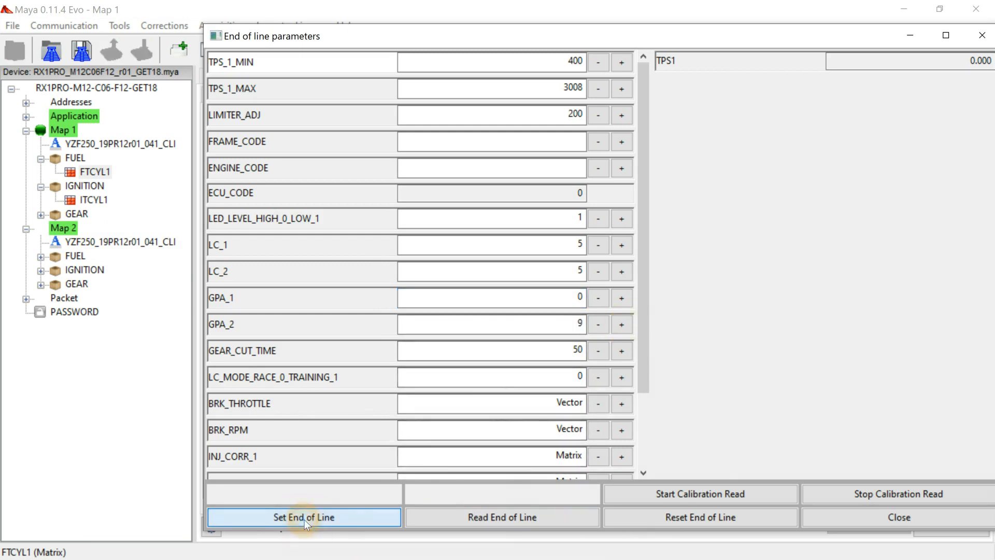
{"action": "left_click", "coordinate": [850, 519]}
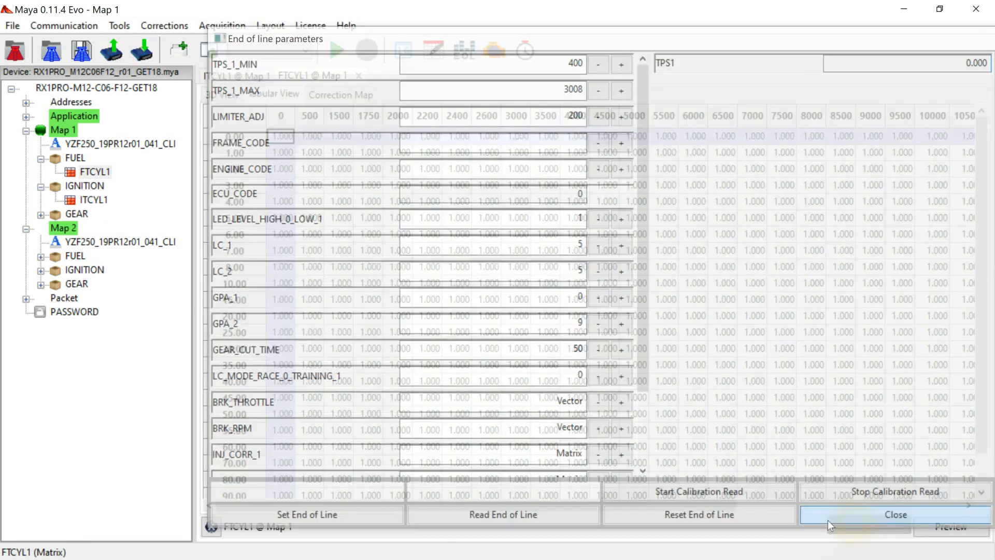
- Reopen the end of line parameters, set GPA_2 to 5, and apply the settings before closing the window
{"action": "left_click", "coordinate": [120, 24]}
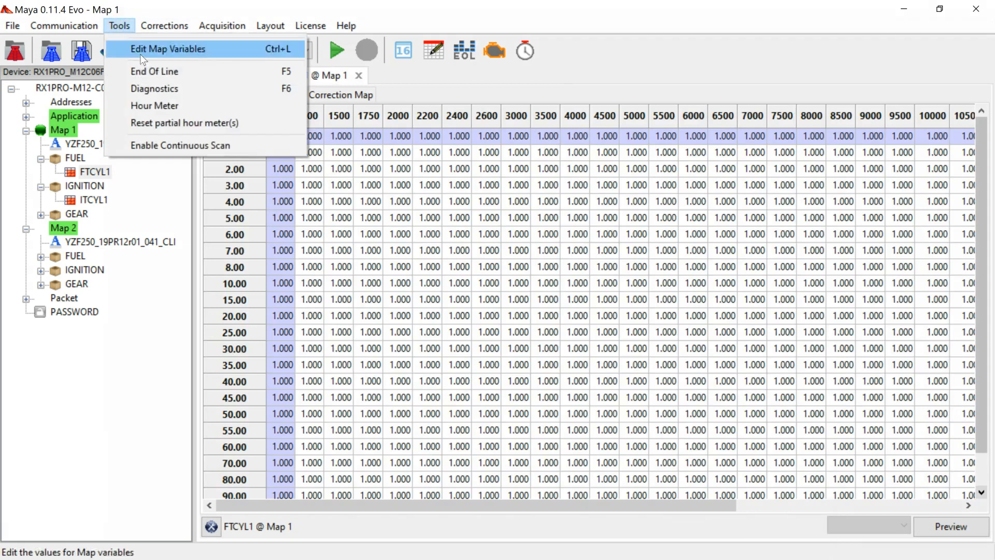
{"action": "left_click", "coordinate": [147, 71]}
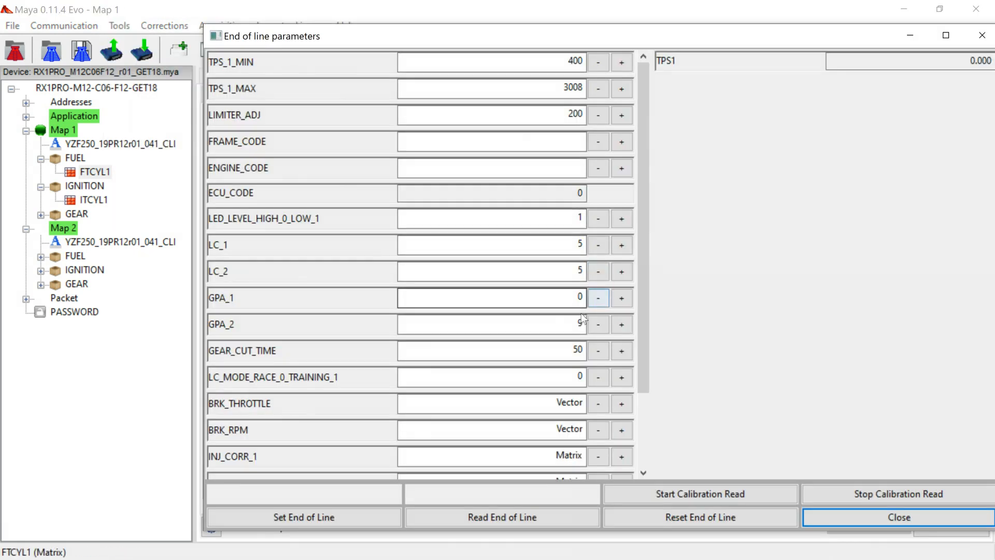
{"action": "left_click", "coordinate": [601, 326]}
{"action": "left_click", "coordinate": [600, 324]}
{"action": "left_click", "coordinate": [600, 324]}
{"action": "left_click", "coordinate": [599, 324]}
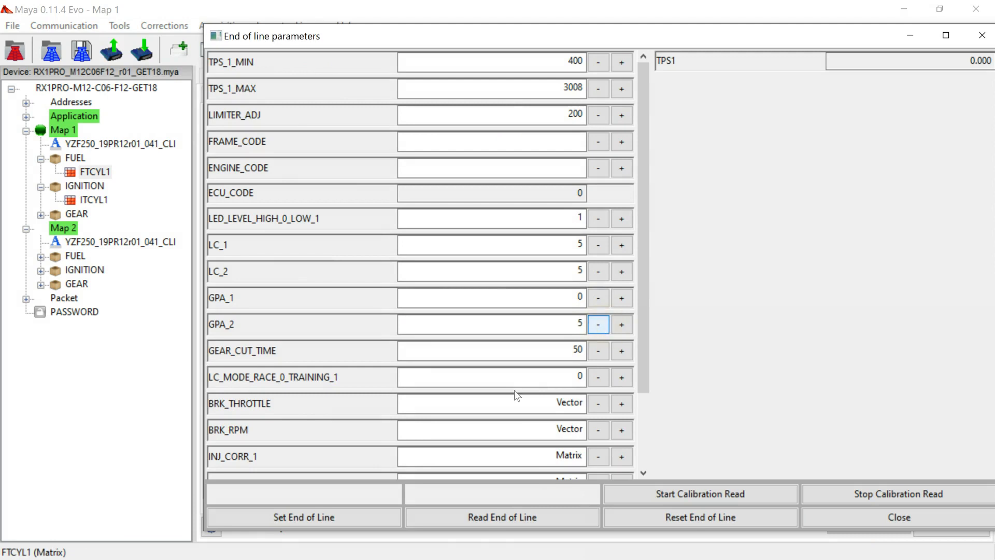
{"action": "left_click", "coordinate": [329, 519]}
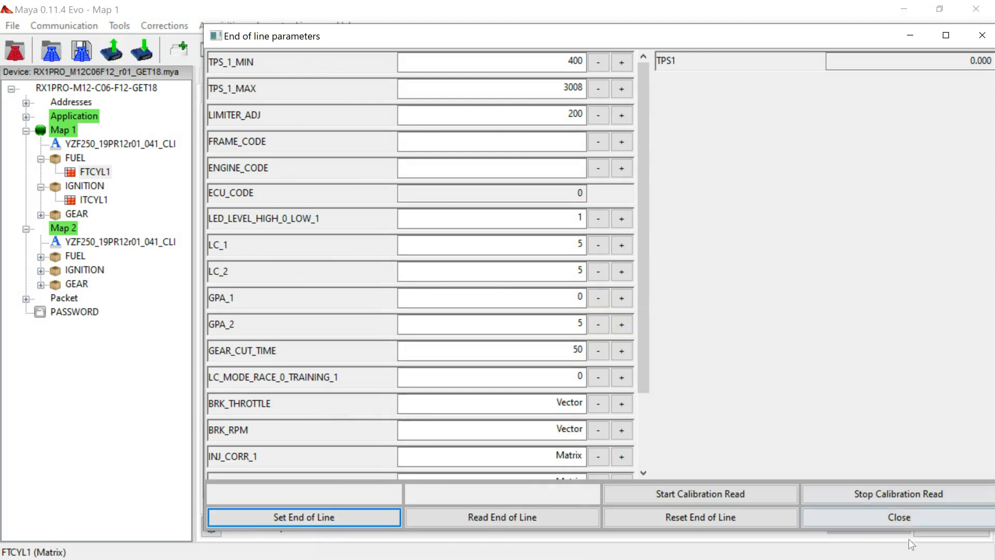
{"action": "left_click", "coordinate": [907, 518]}
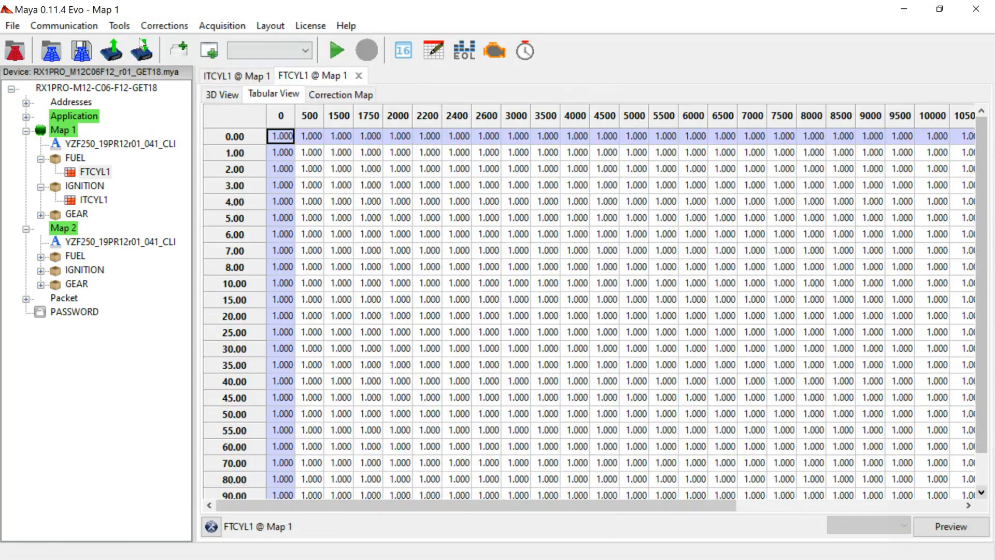
- Reopen the end of line parameters to check the GPA_1 and GPA_2 values, and close the window
{"action": "left_click", "coordinate": [120, 26]}
{"action": "left_click", "coordinate": [138, 69]}
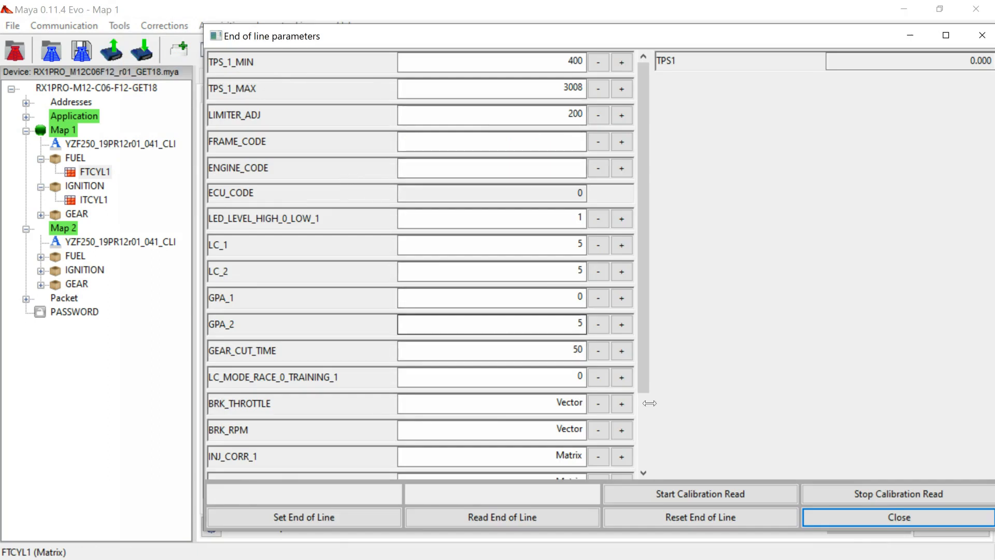
{"action": "left_click", "coordinate": [860, 519]}
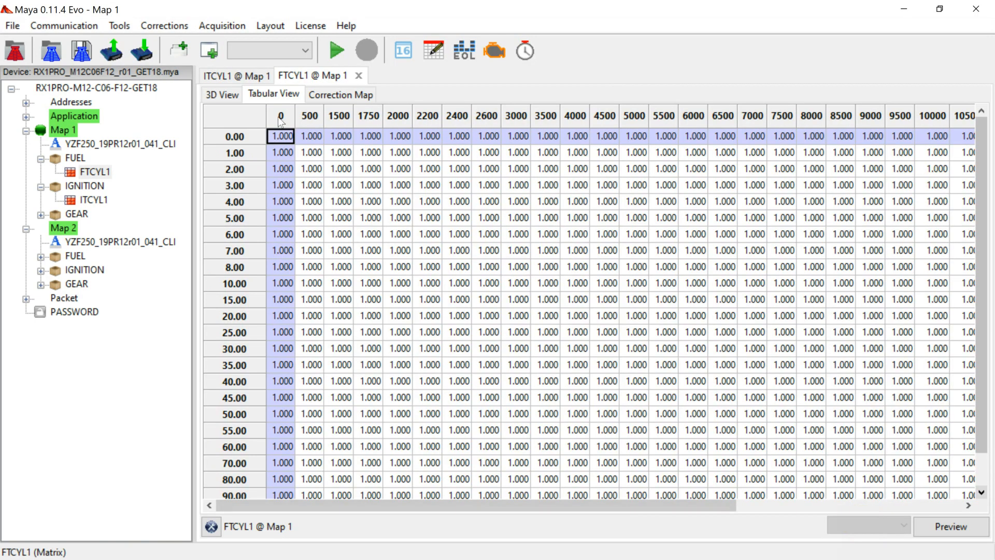
- Open the list of file commands
{"action": "left_click", "coordinate": [11, 26]}
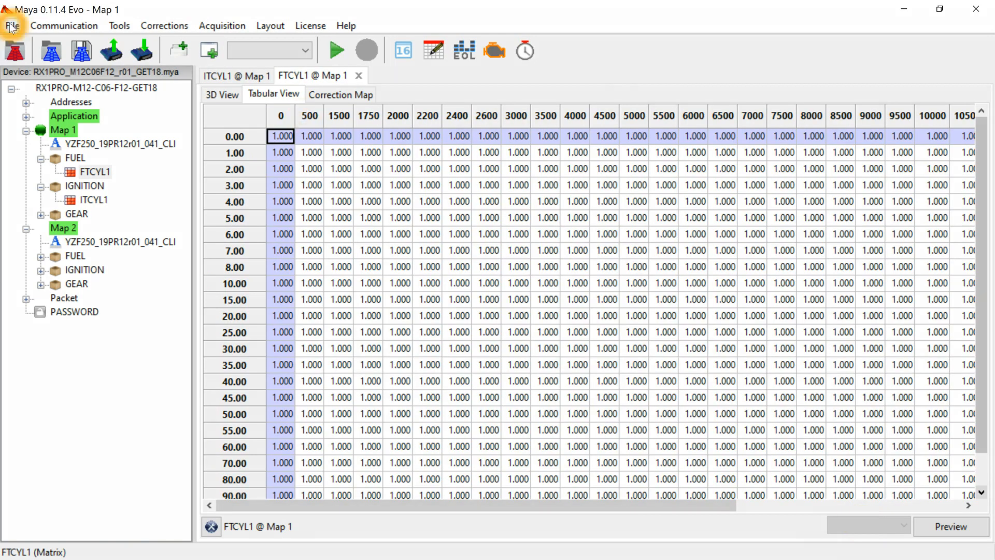